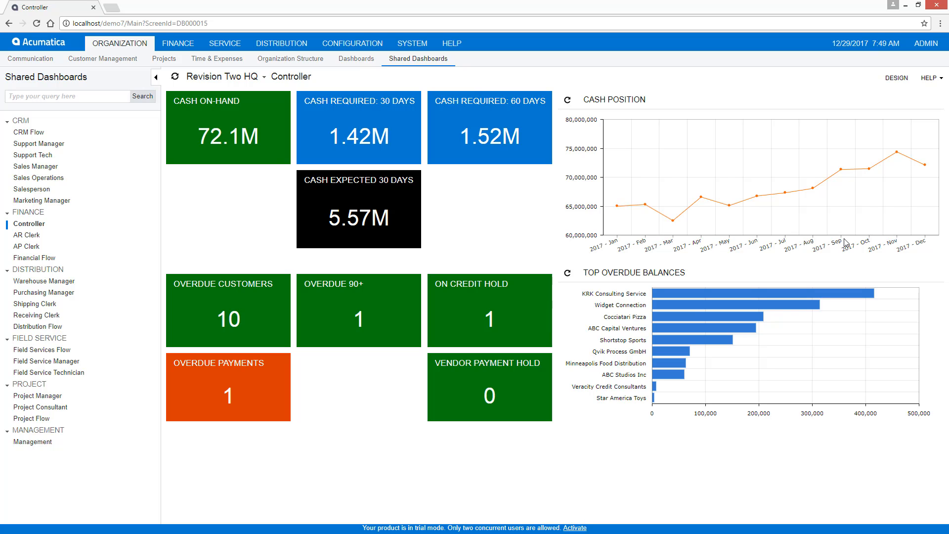
# Switch the ERP interface from the classic layout to the Modern UI
pyautogui.click(926, 43)
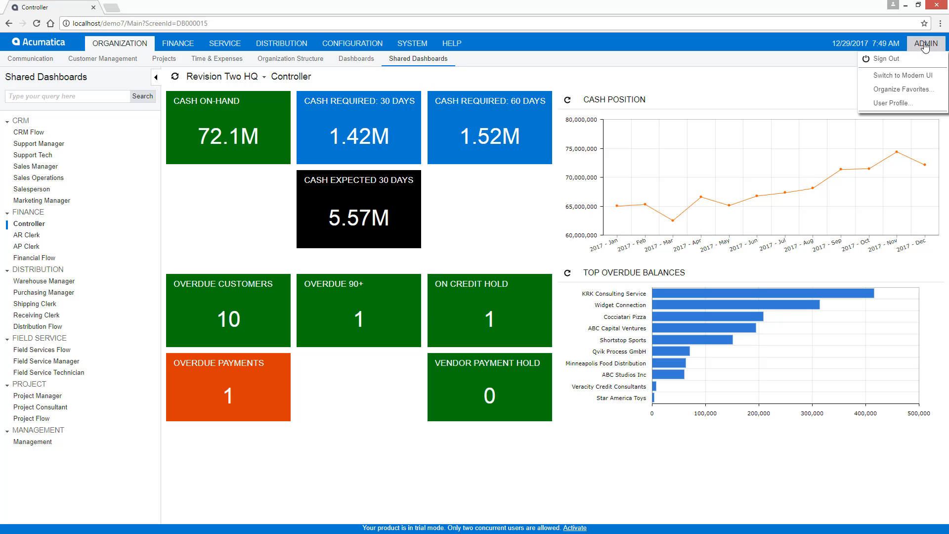
pyautogui.click(914, 78)
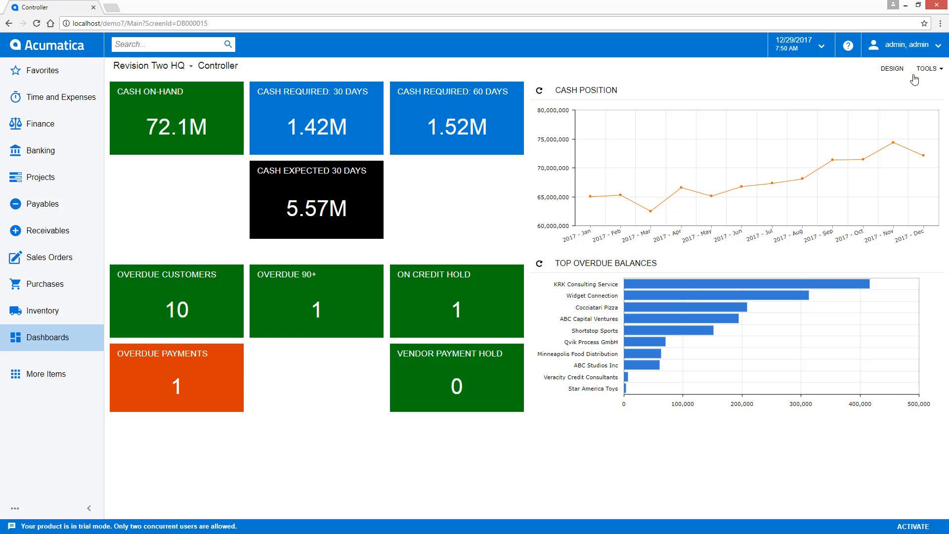
# Check the Show Classic UI by Default option in the user profile and return to the Controller dashboard
pyautogui.click(915, 49)
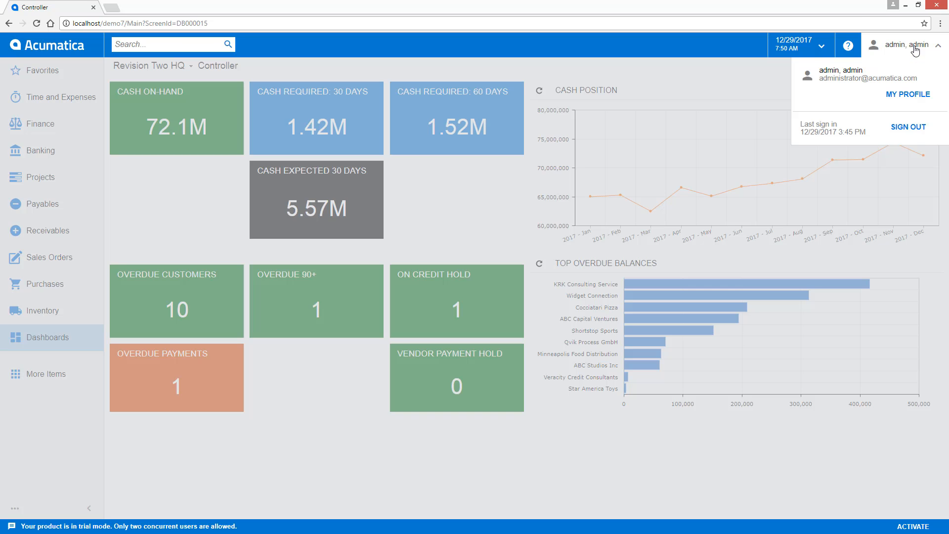
pyautogui.click(914, 94)
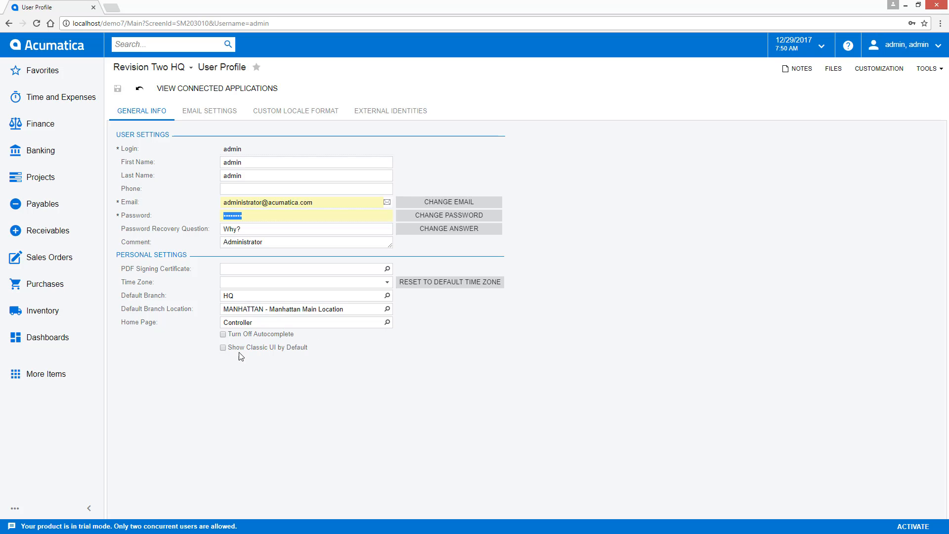
pyautogui.click(55, 46)
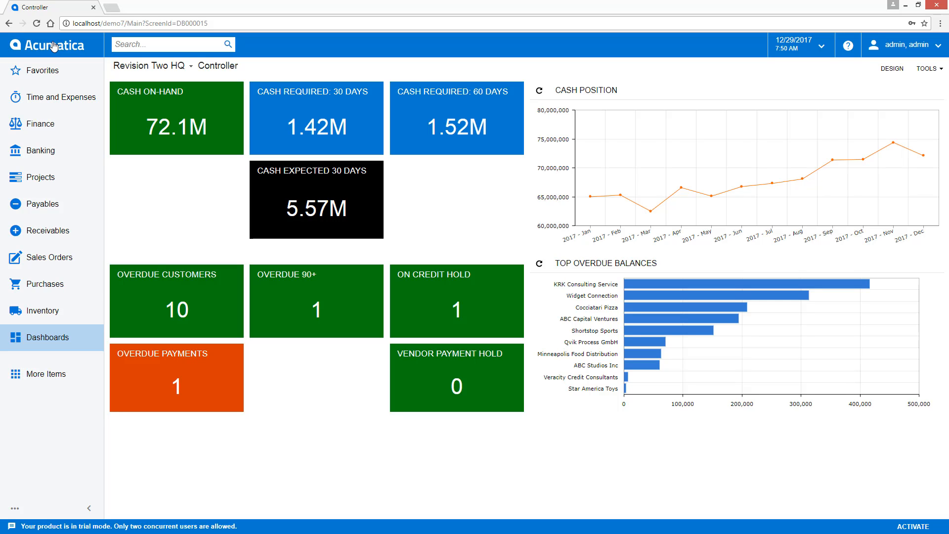
# Collapse the main navigation to icons and expand it again, and restore the browser window to full size
pyautogui.click(89, 510)
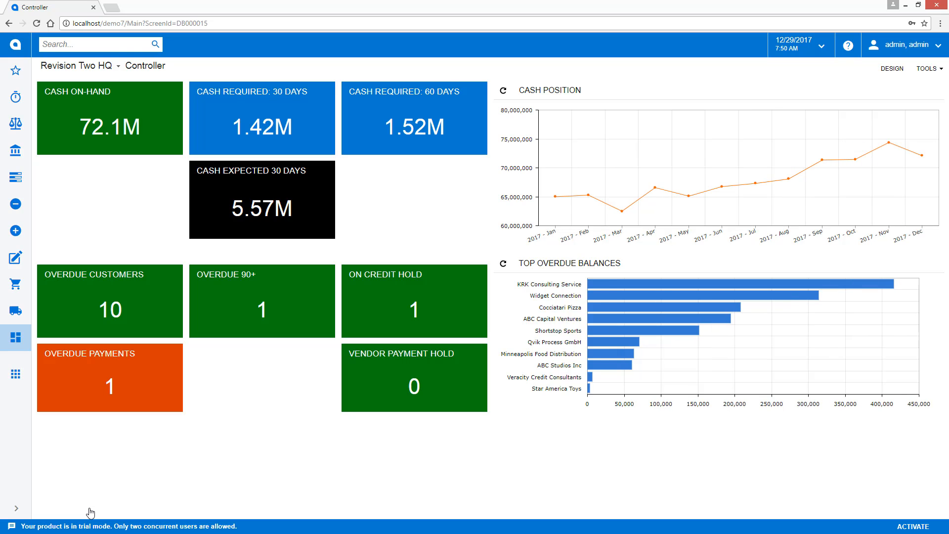
pyautogui.click(17, 508)
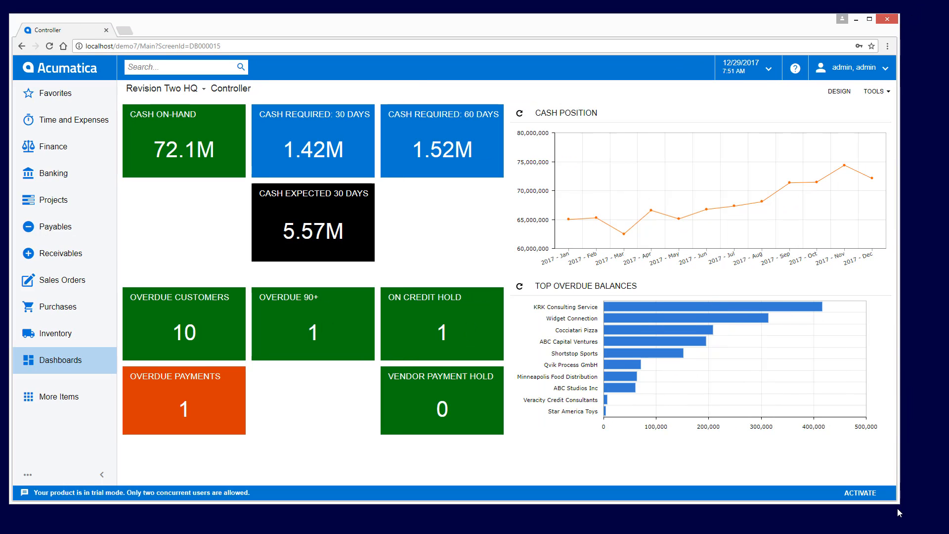
pyautogui.moveTo(897, 504); pyautogui.dragTo(946, 526)
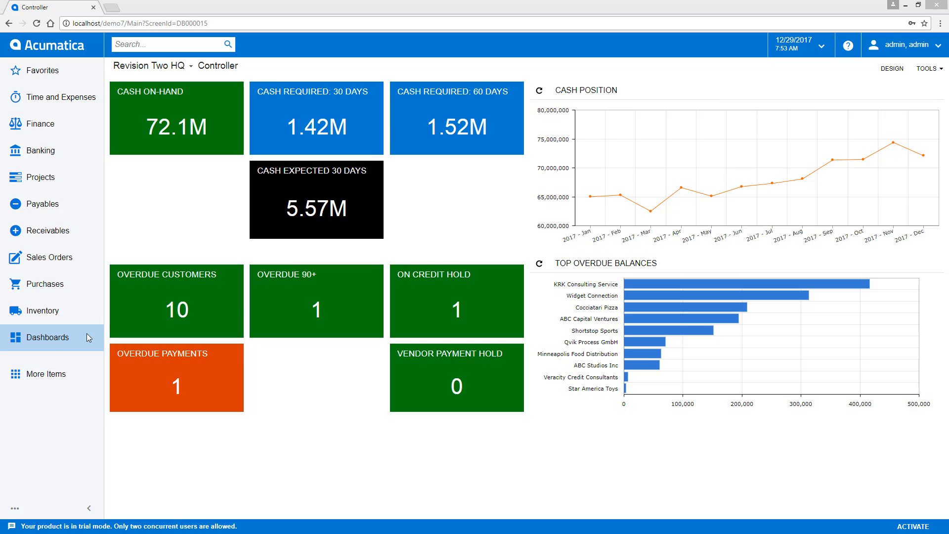
# Look at the Favorites workspace and open the Journal Transactions list from the Finance workspace
pyautogui.click(42, 70)
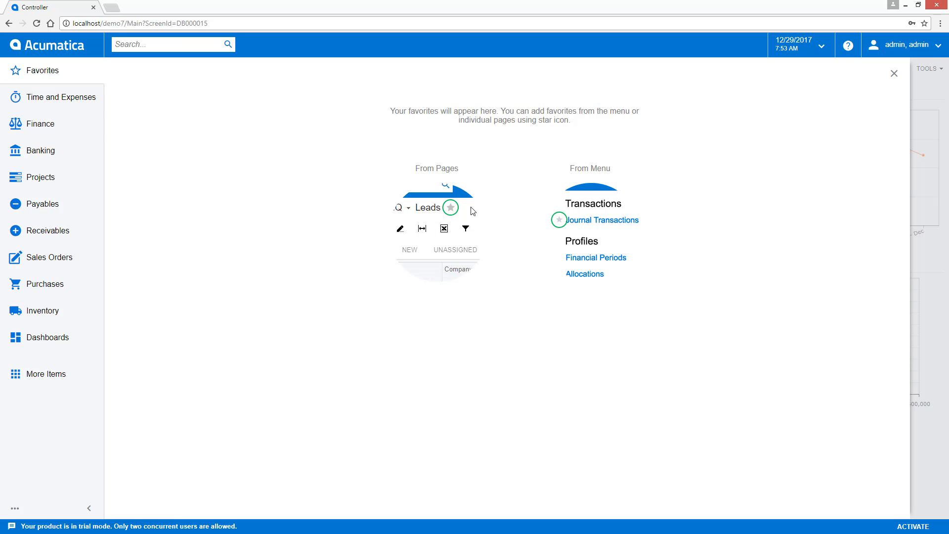
pyautogui.click(41, 124)
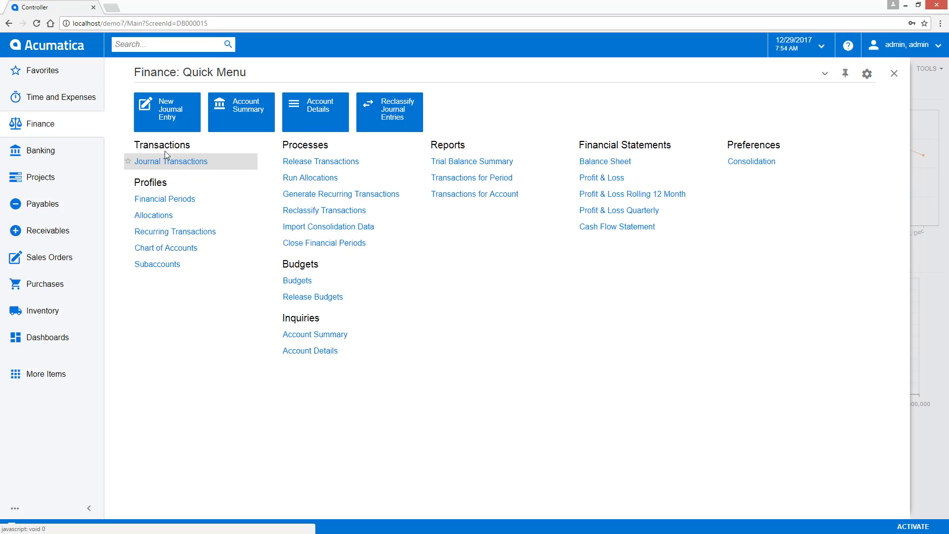
pyautogui.click(182, 162)
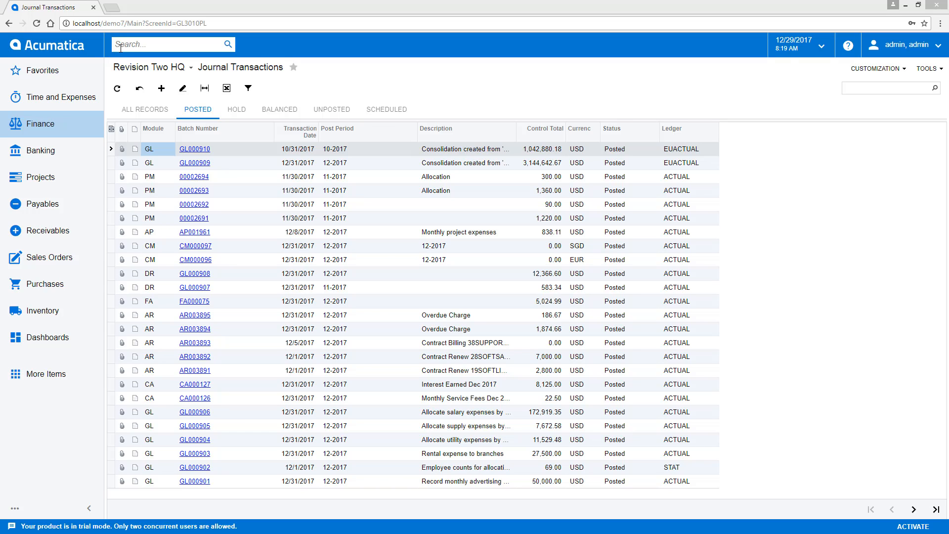
# Search the system for "abc" and review the matching transactions and profiles, help articles and files
pyautogui.click(127, 46)
pyautogui.write('ab')
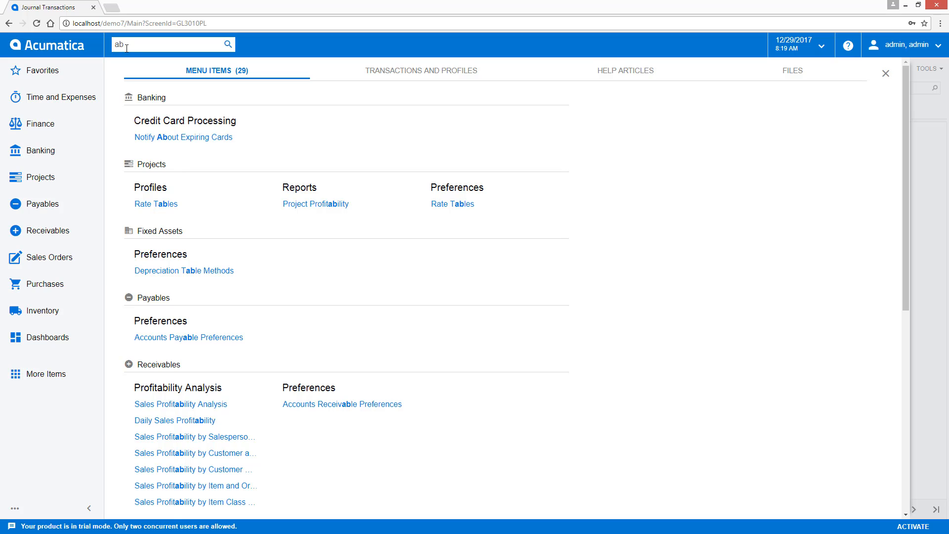
pyautogui.write('c')
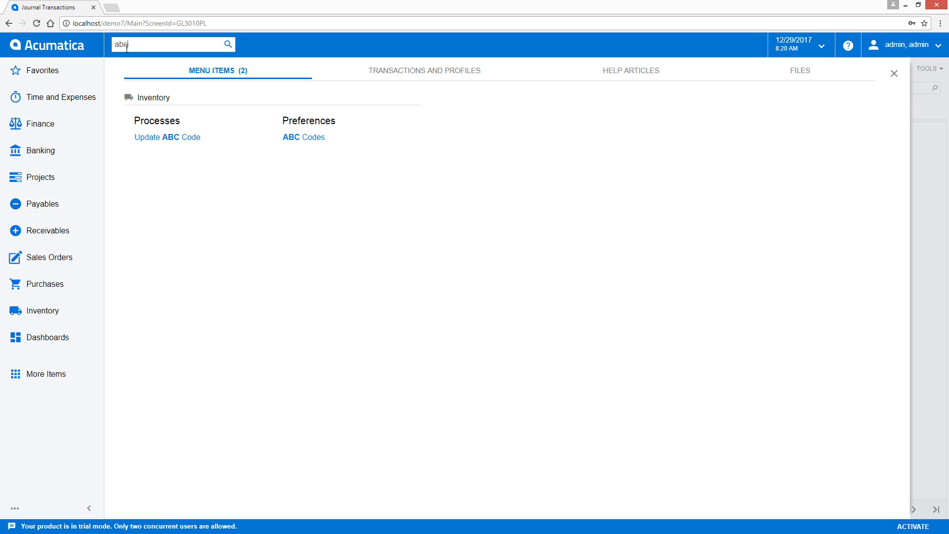
pyautogui.press('Return')
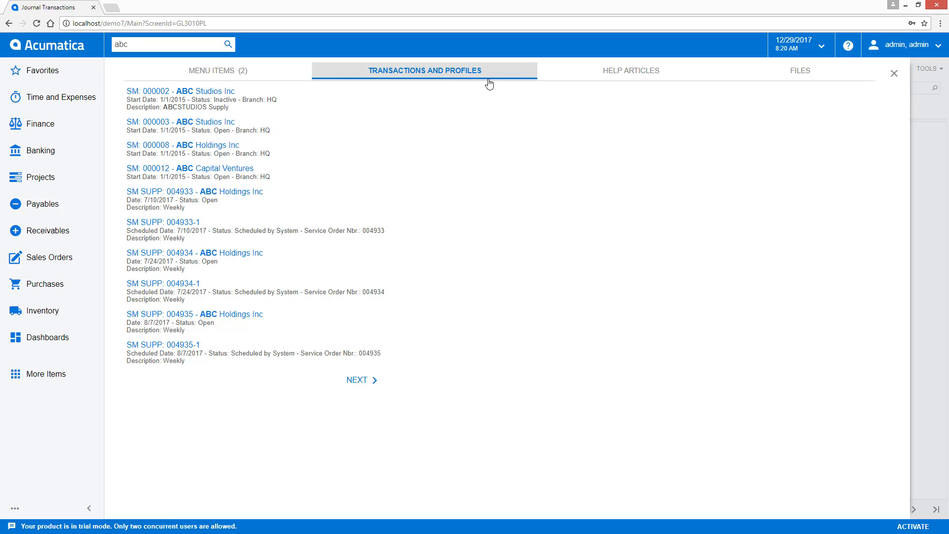
pyautogui.click(577, 75)
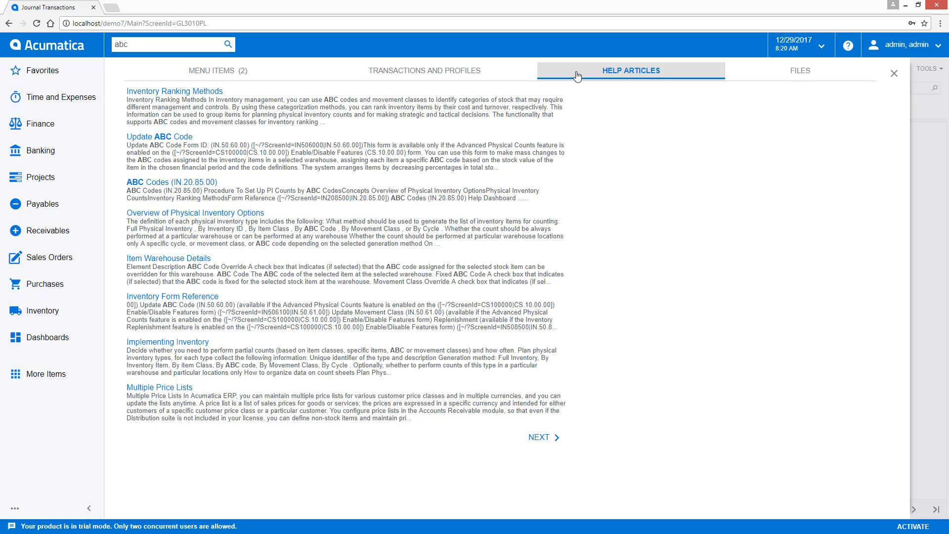
pyautogui.click(775, 75)
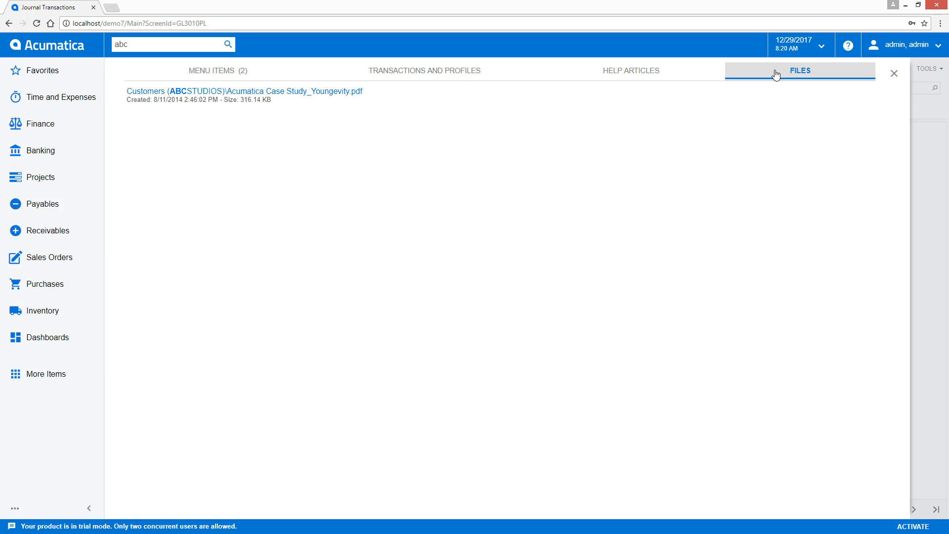
pyautogui.click(894, 73)
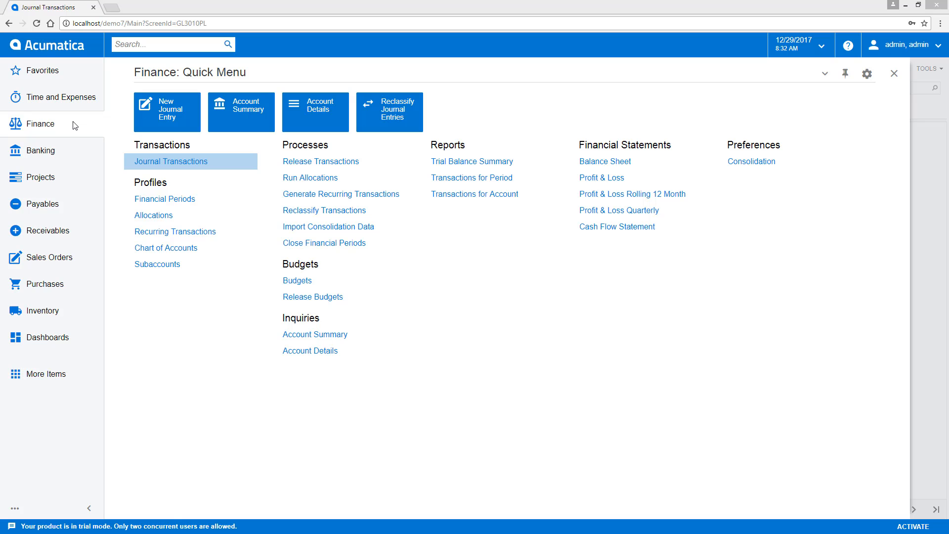
# Review posted batch GL000910 from the Journal Transactions list and glance at the Finance quick menu, ending on the list
pyautogui.click(170, 163)
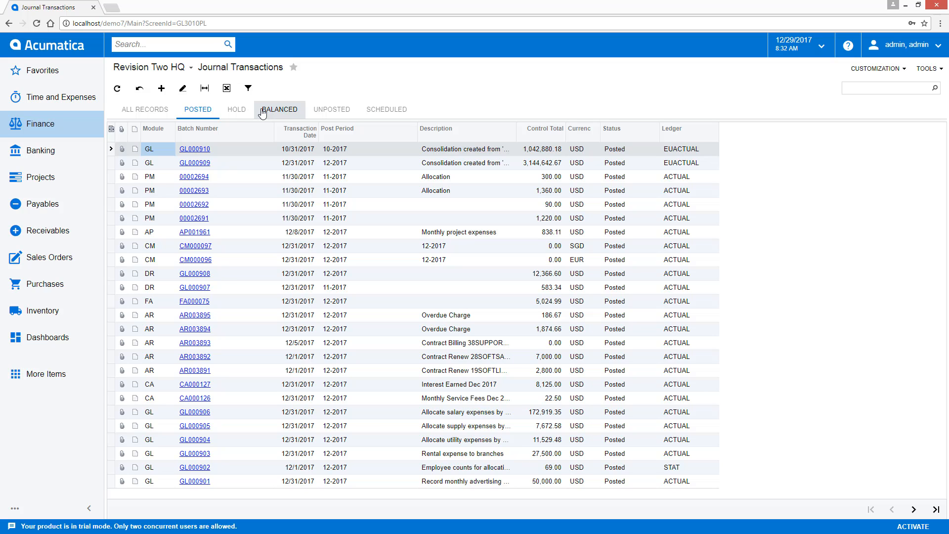
pyautogui.click(195, 149)
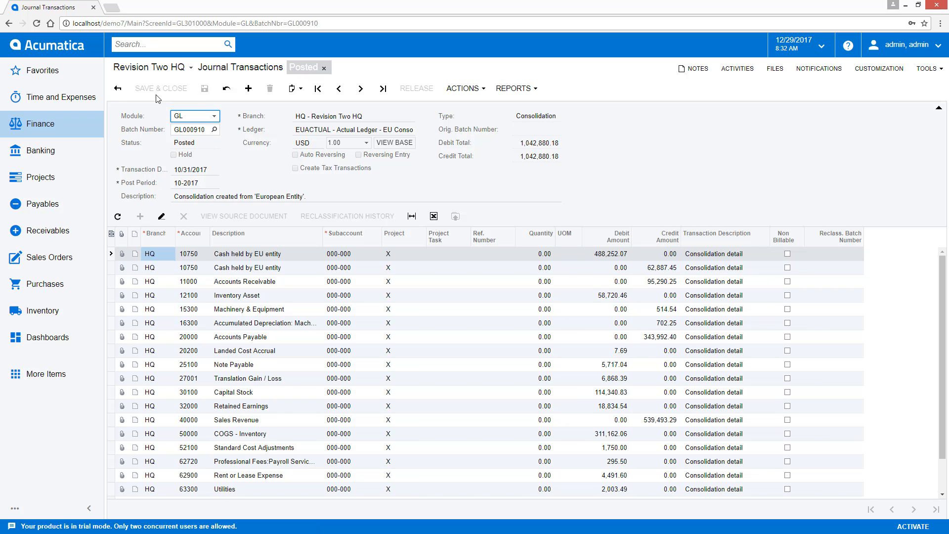
pyautogui.click(118, 89)
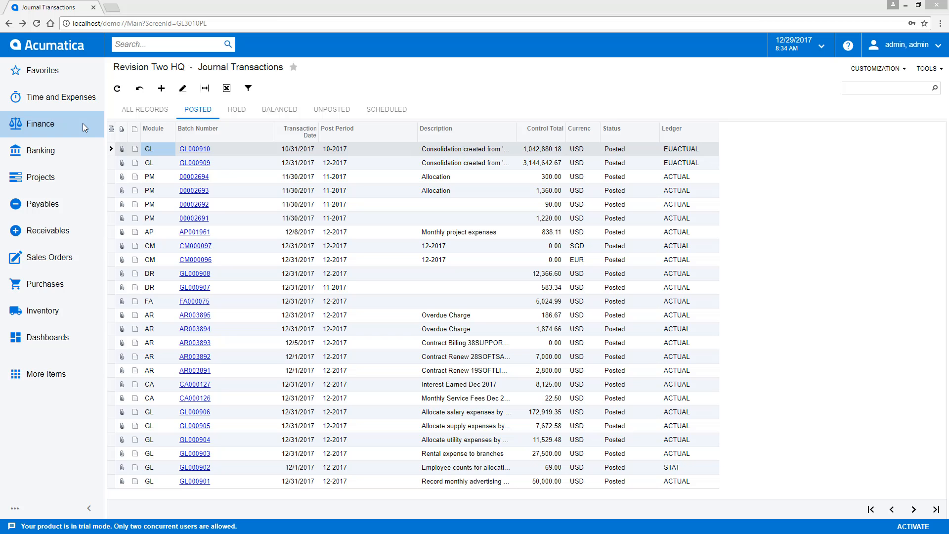
pyautogui.click(82, 123)
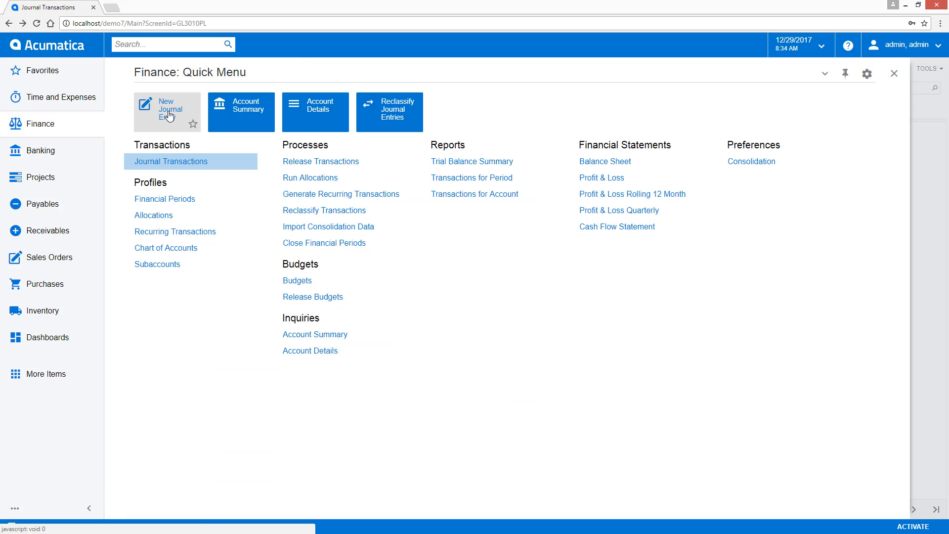
pyautogui.click(894, 73)
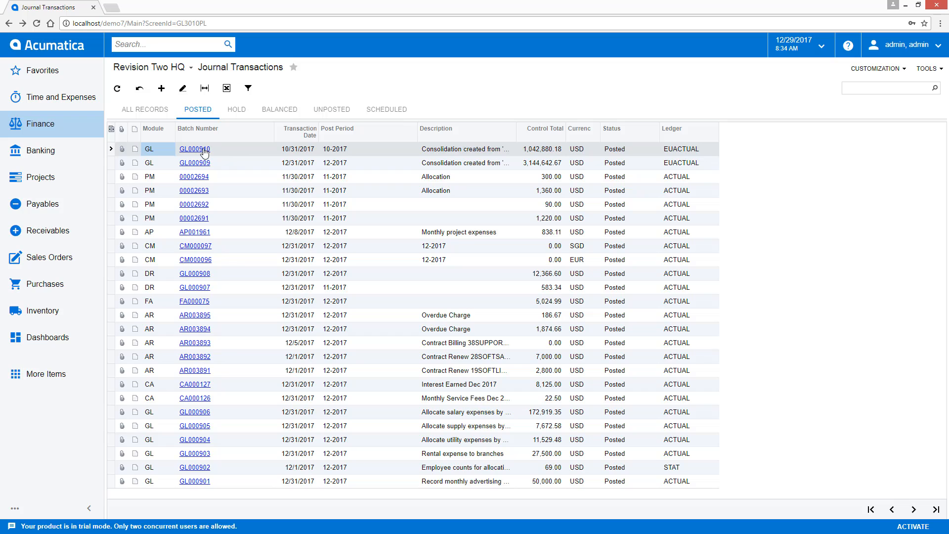
# Create a new journal transaction in the ACTUAL ledger with the description "recognize expense from prepaid insurance"
pyautogui.click(161, 89)
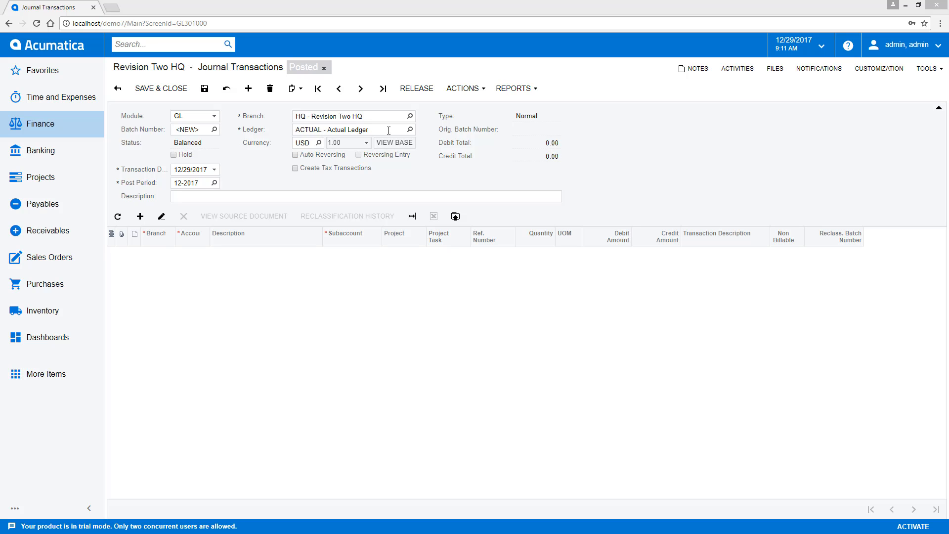
pyautogui.click(409, 129)
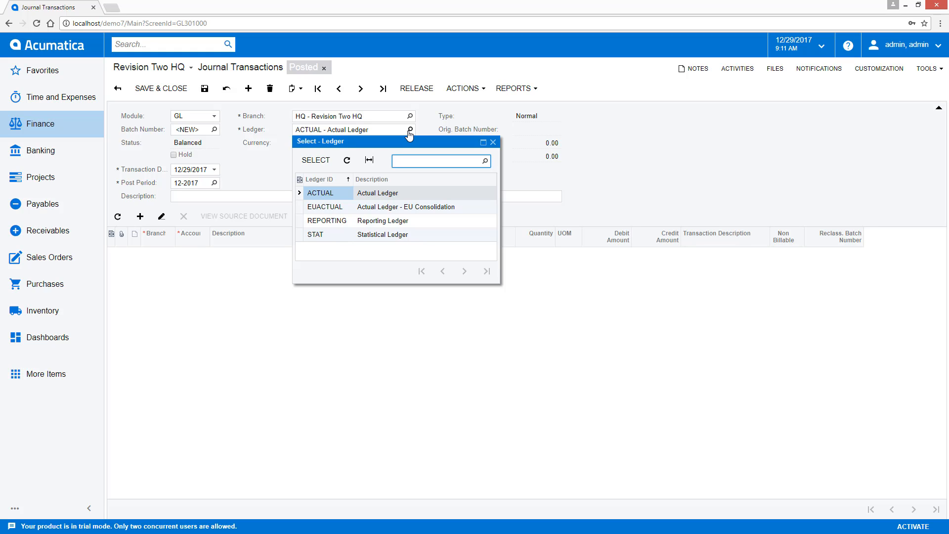
pyautogui.doubleClick(321, 192)
pyautogui.write('recognize expense from prepaid insurance')
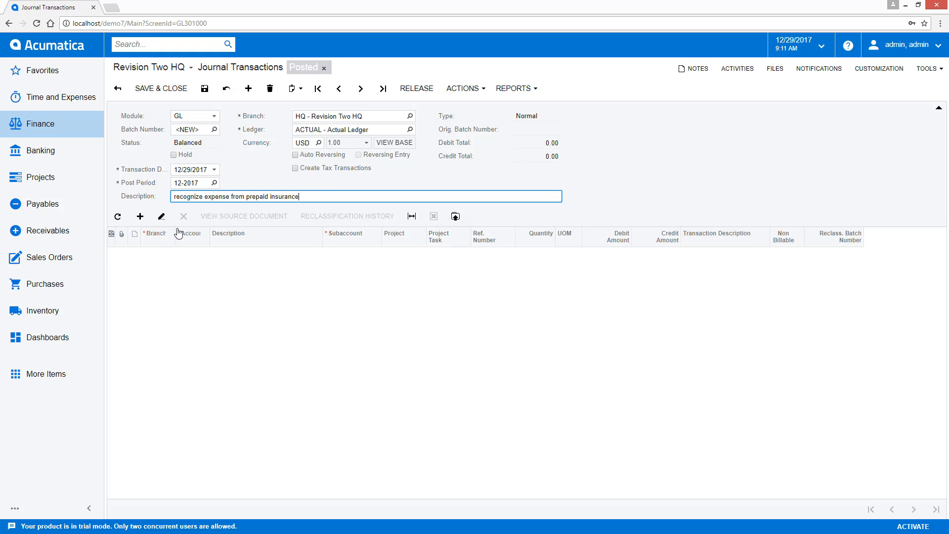
# Add a first detail line for branch HQ with account 13100 - Prepaids
pyautogui.click(140, 218)
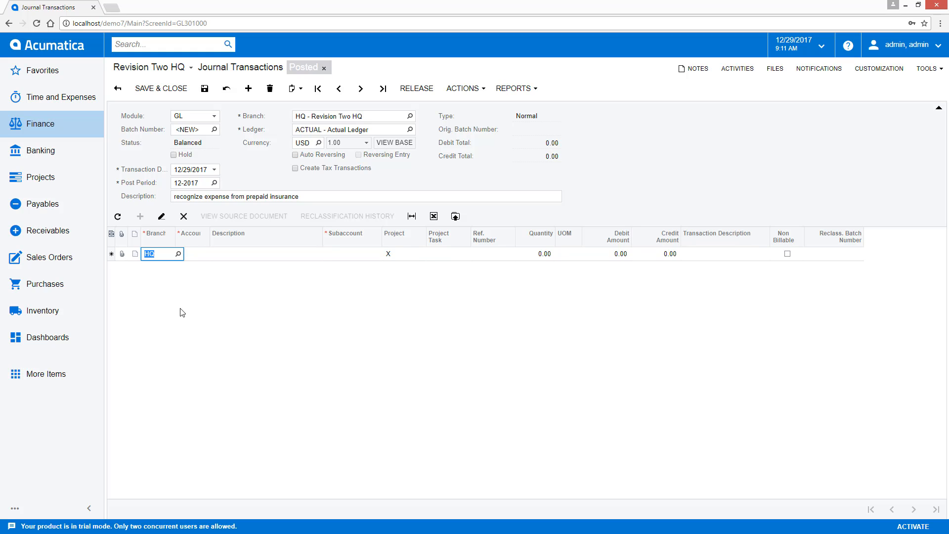
pyautogui.press('Tab')
pyautogui.write('pre')
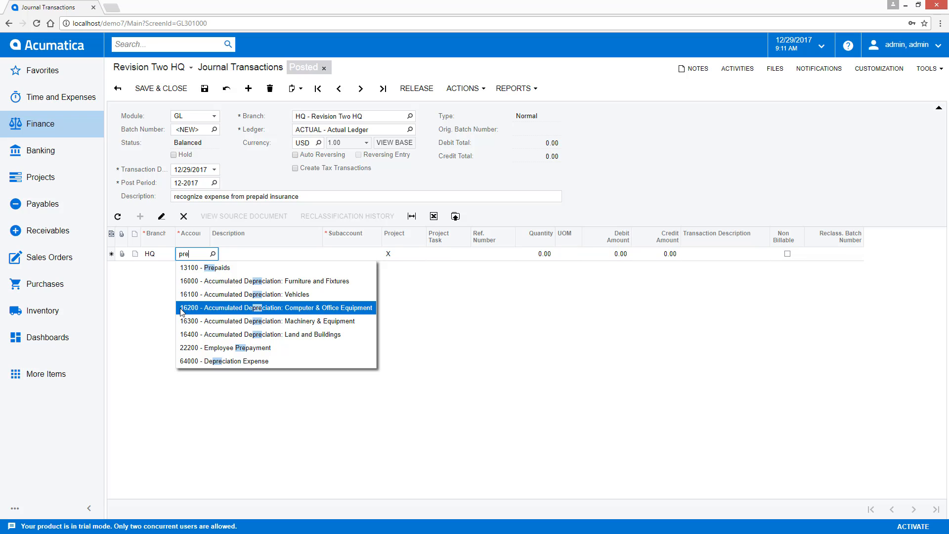
pyautogui.press('Up')
pyautogui.press('Up')
pyautogui.press('Up')
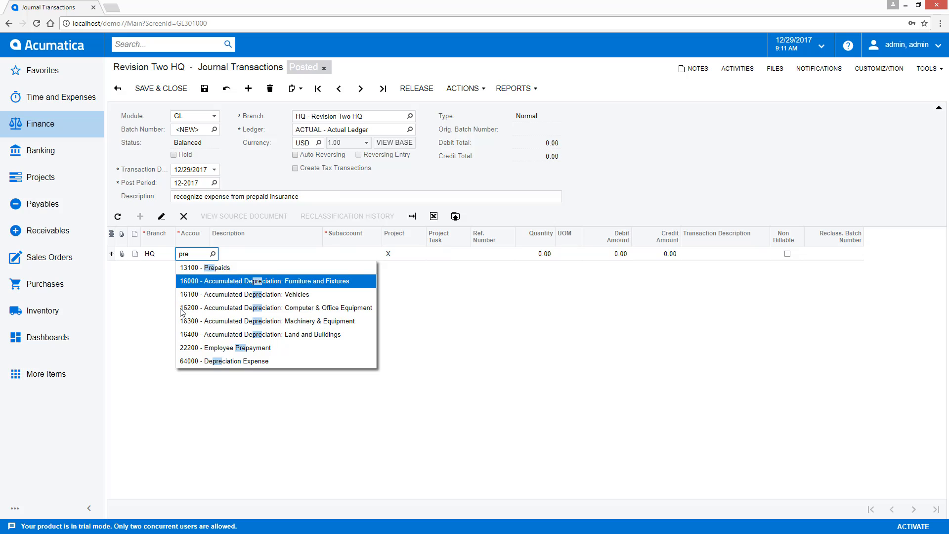
pyautogui.press('Tab')
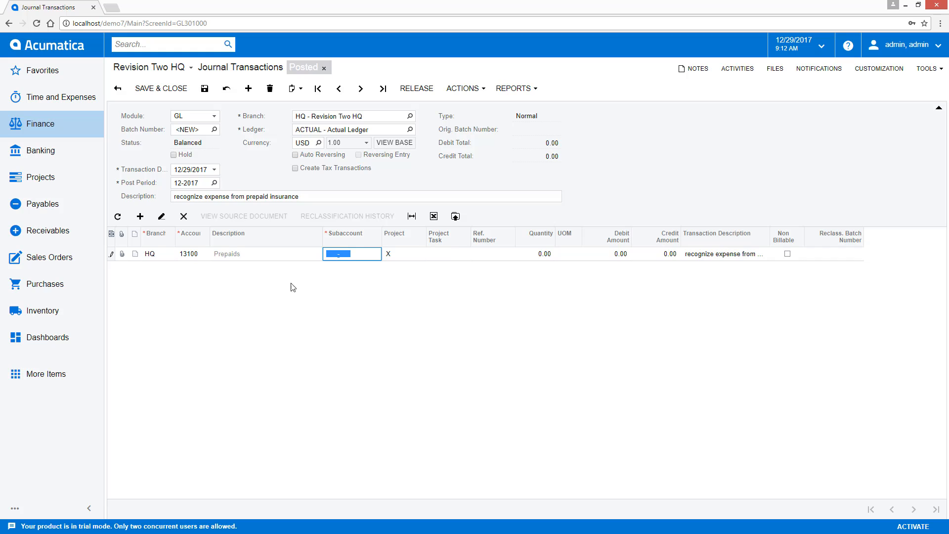
# Set the Prepaids line's subaccount to 000-000, choosing the product group 000 for its first segment
pyautogui.click(332, 254)
pyautogui.press('F3')
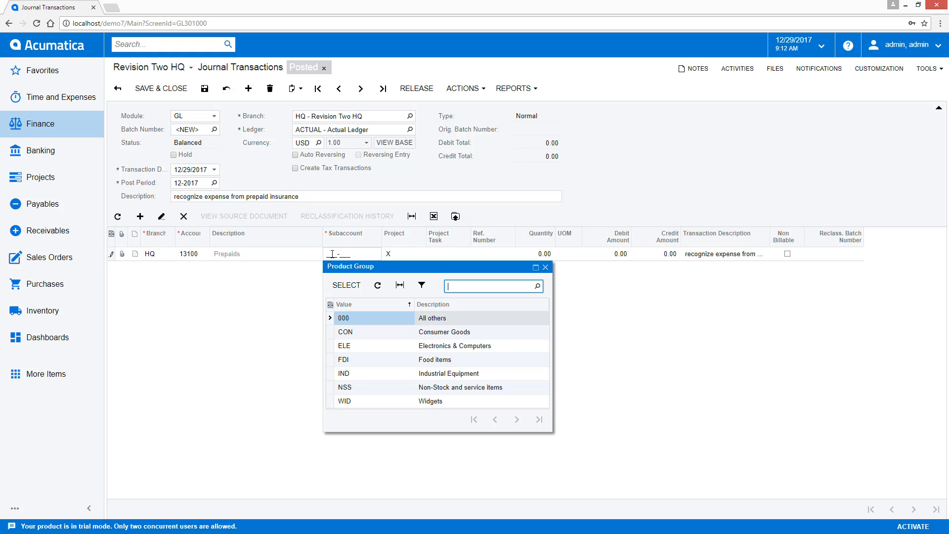
pyautogui.doubleClick(365, 321)
pyautogui.write('000-000')
pyautogui.press('Tab')
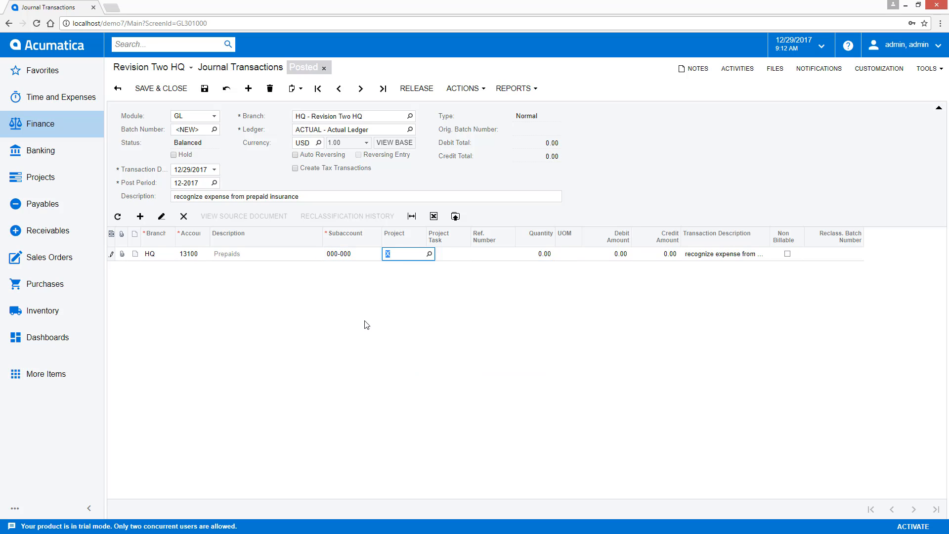
# Add a second detail line for branch HQ with account 61700 - Insurance and return from its form view to the line table
pyautogui.press('Insert')
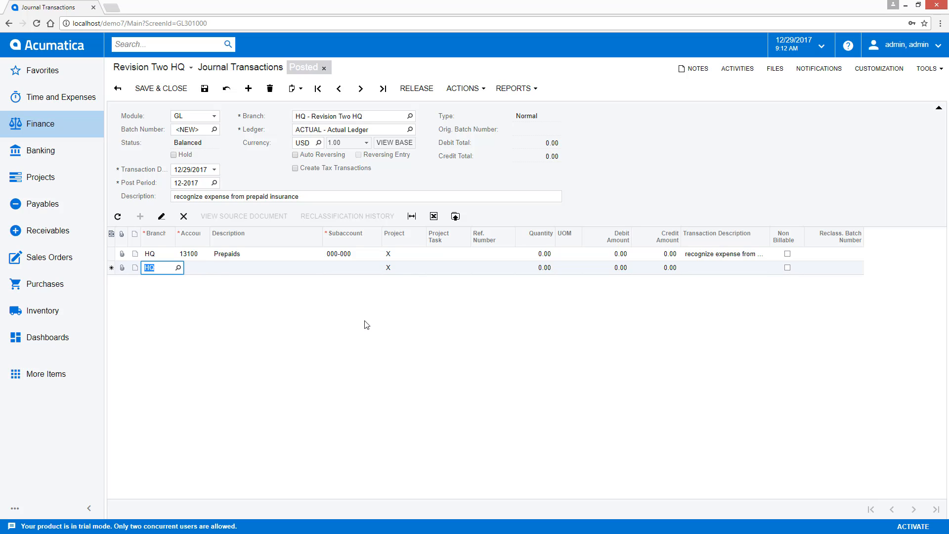
pyautogui.press('Tab')
pyautogui.write('ins')
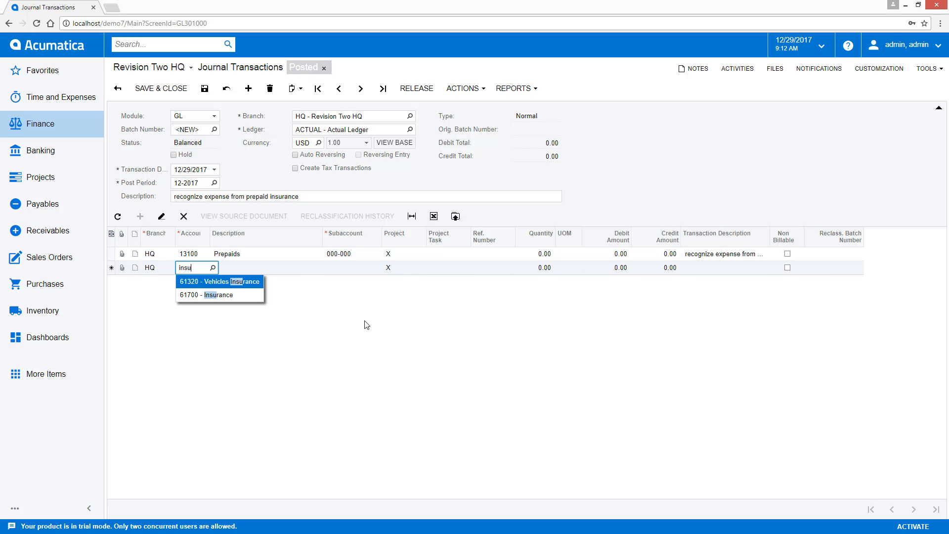
pyautogui.press('Down')
pyautogui.press('Tab')
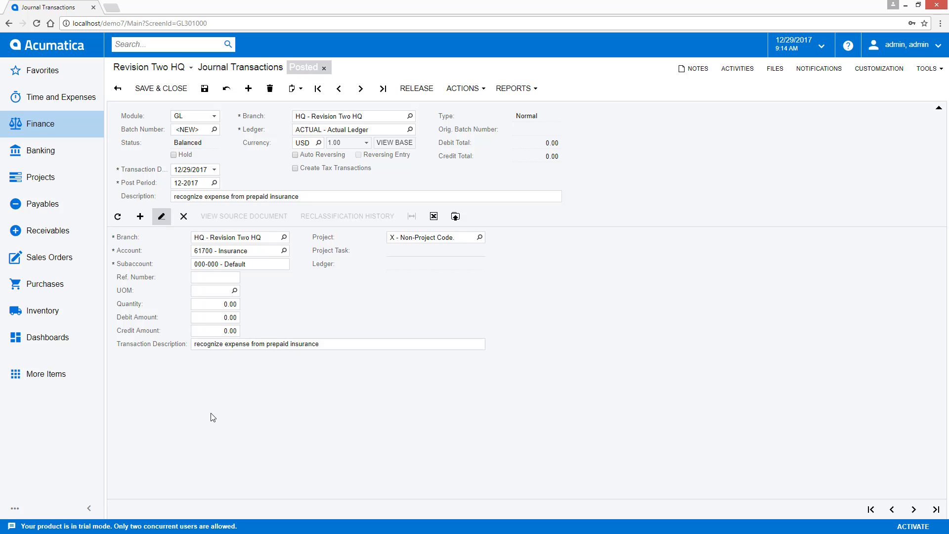
pyautogui.click(163, 221)
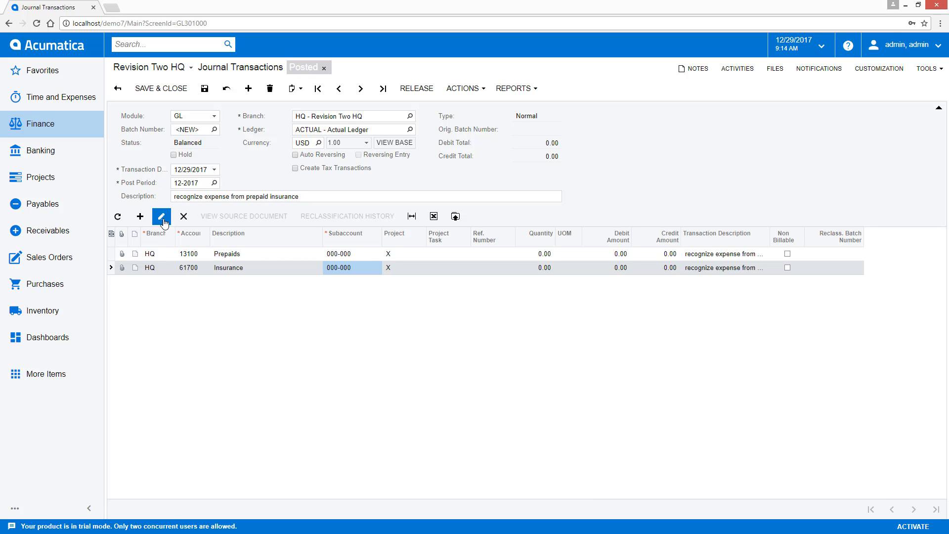
# Move the Debit Amount and Credit Amount columns directly before the Subaccount column in the line table
pyautogui.click(187, 267)
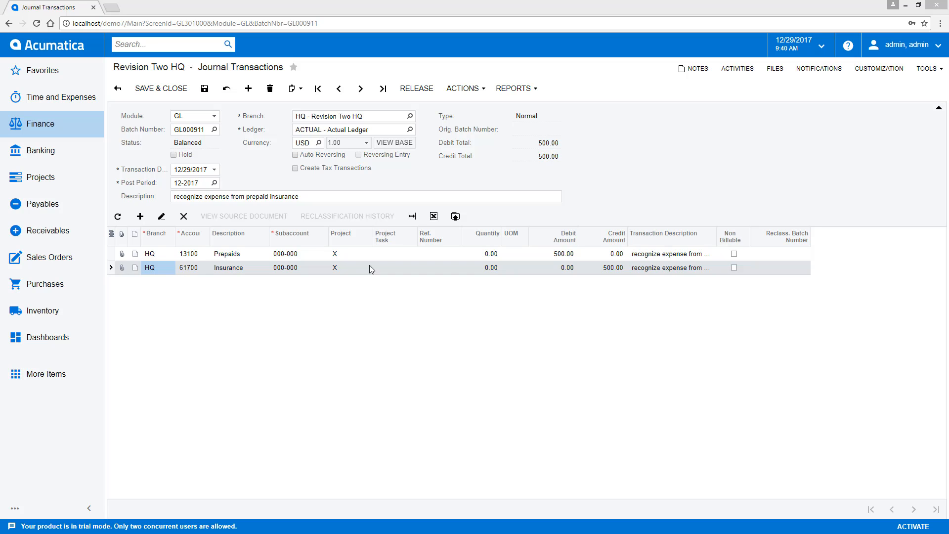
pyautogui.moveTo(543, 236); pyautogui.dragTo(284, 239)
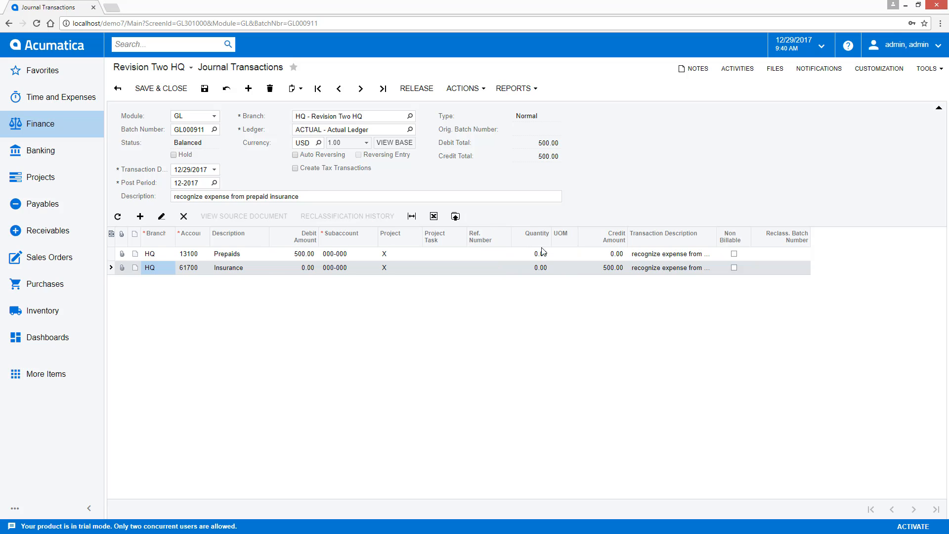
pyautogui.moveTo(614, 240); pyautogui.dragTo(308, 241)
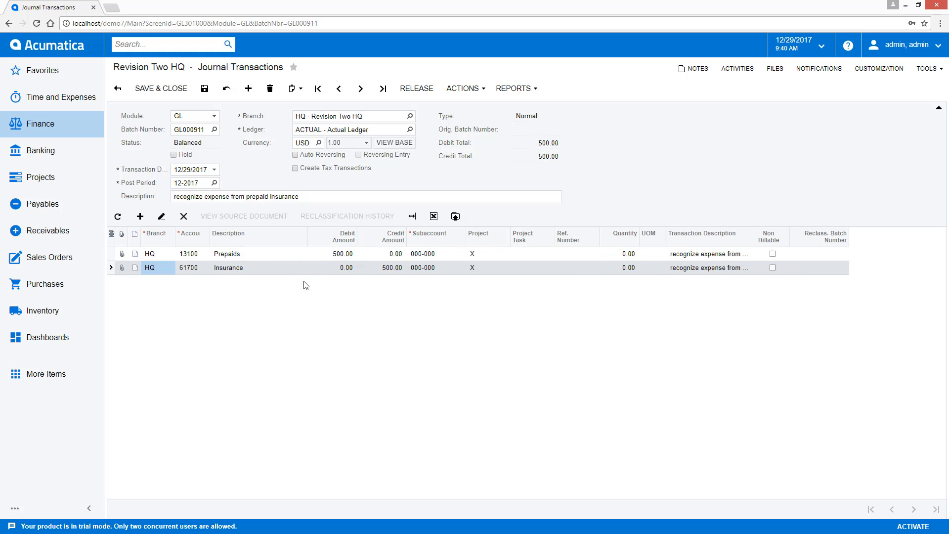
# Add the Customer/Vendor column to the selected columns of the line table and apply the column configuration
pyautogui.click(112, 235)
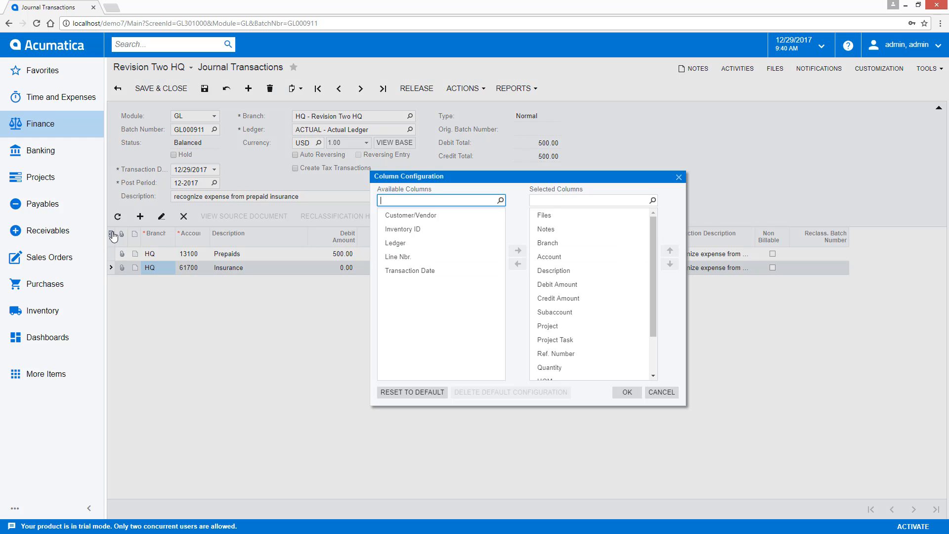
pyautogui.click(408, 216)
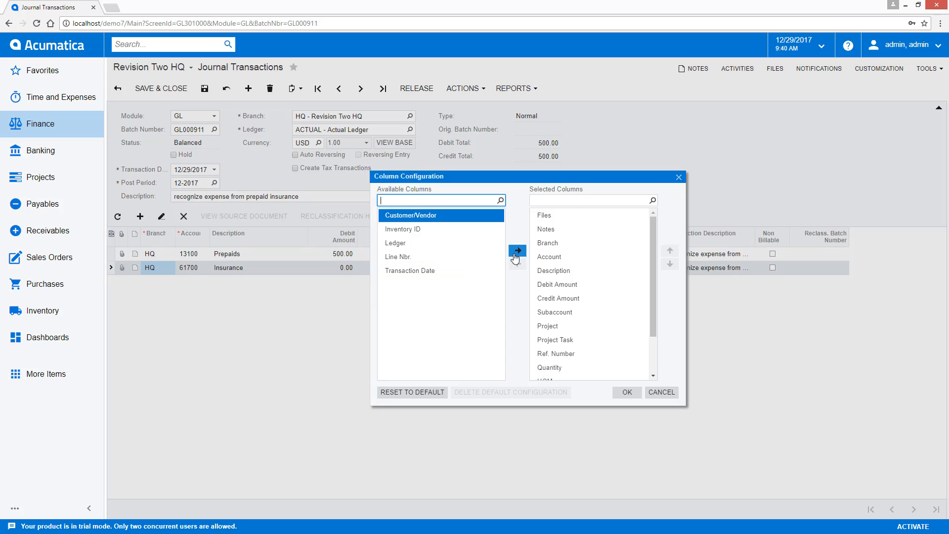
pyautogui.click(516, 253)
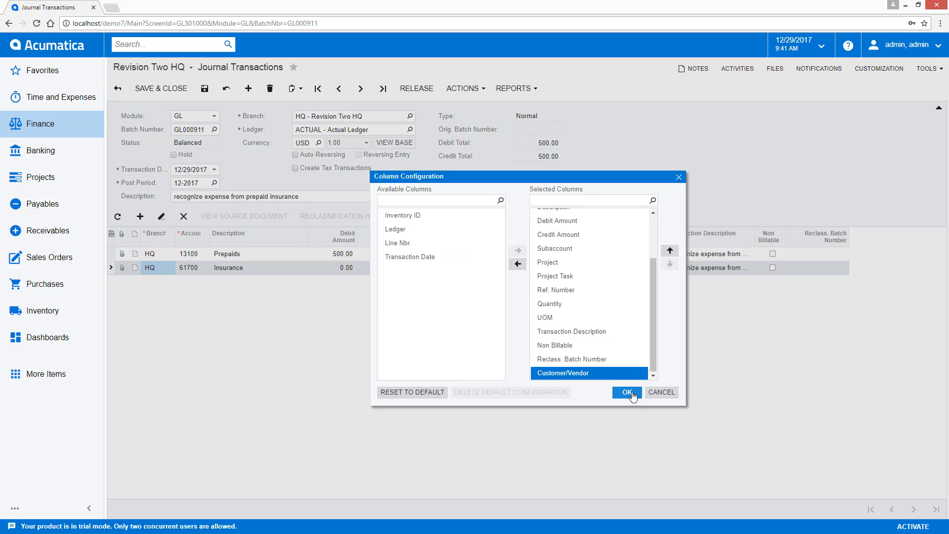
pyautogui.click(633, 394)
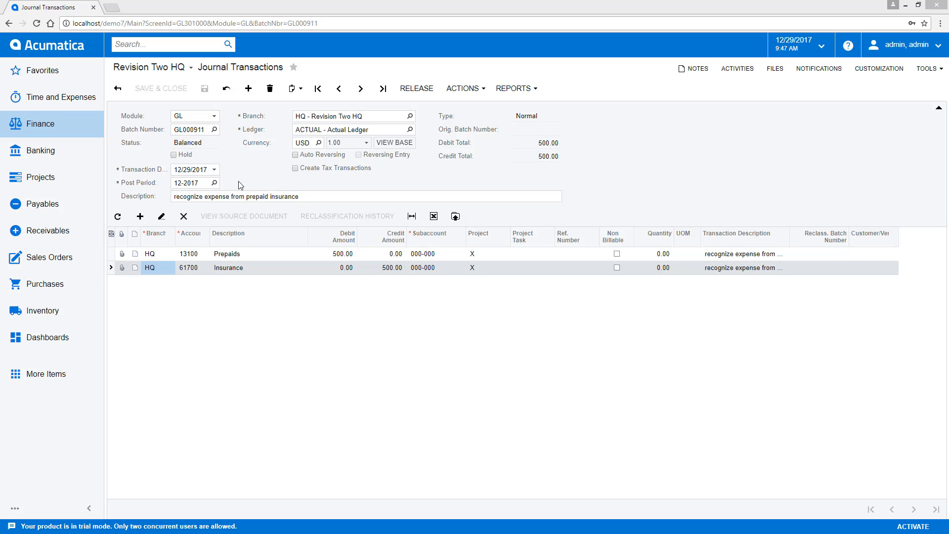
# Try to save the journal transaction with the post period changed to 11-2019
pyautogui.click(199, 183)
pyautogui.write('11-2017')
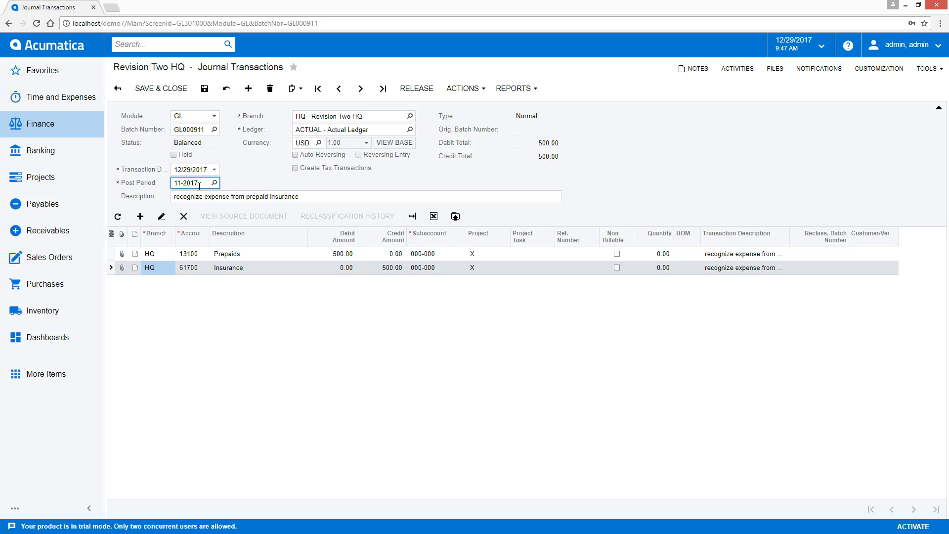
pyautogui.press('Tab')
pyautogui.click(246, 184)
pyautogui.moveTo(117, 184)
pyautogui.press('BackSpace')
pyautogui.click(203, 91)
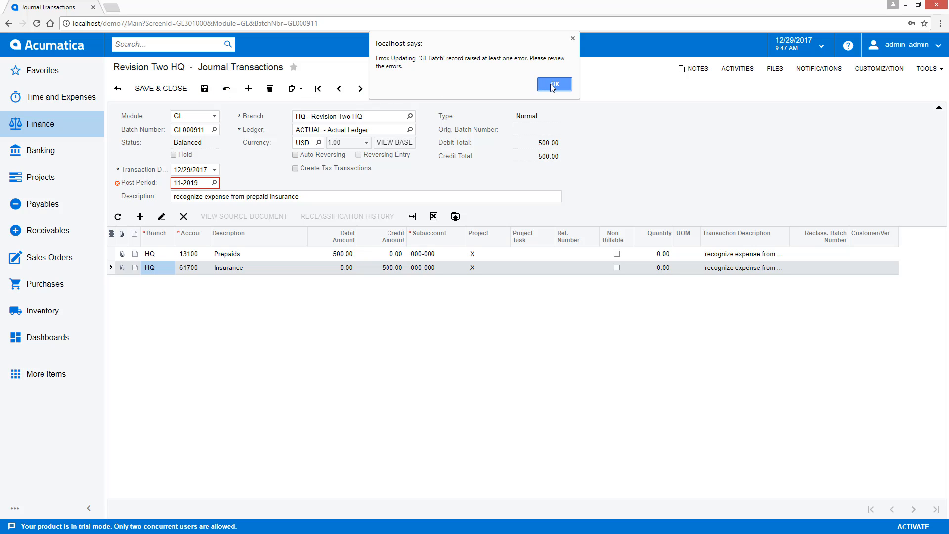
# Dismiss the error, set the post period to 12-2017, and save the journal transaction
pyautogui.click(553, 85)
pyautogui.click(199, 184)
pyautogui.write('122017')
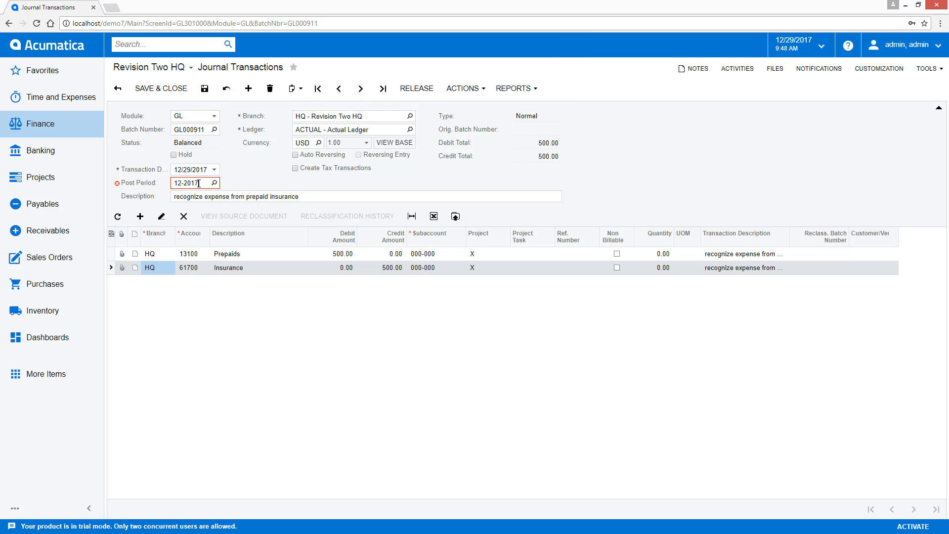
pyautogui.press('Tab')
pyautogui.click(204, 88)
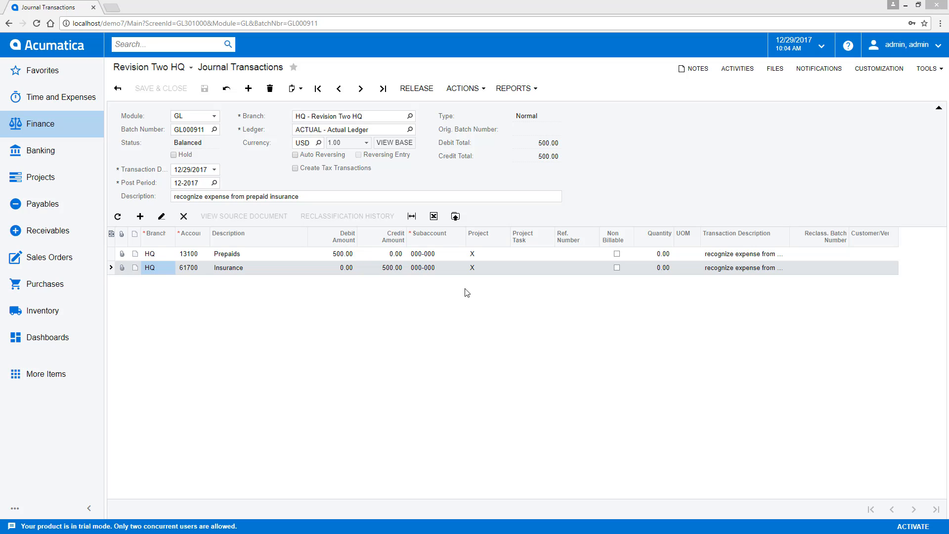
# Attach the file "Journal Transactions Info.xlsx" from the Desktop to the journal transaction and close the file list
pyautogui.click(775, 69)
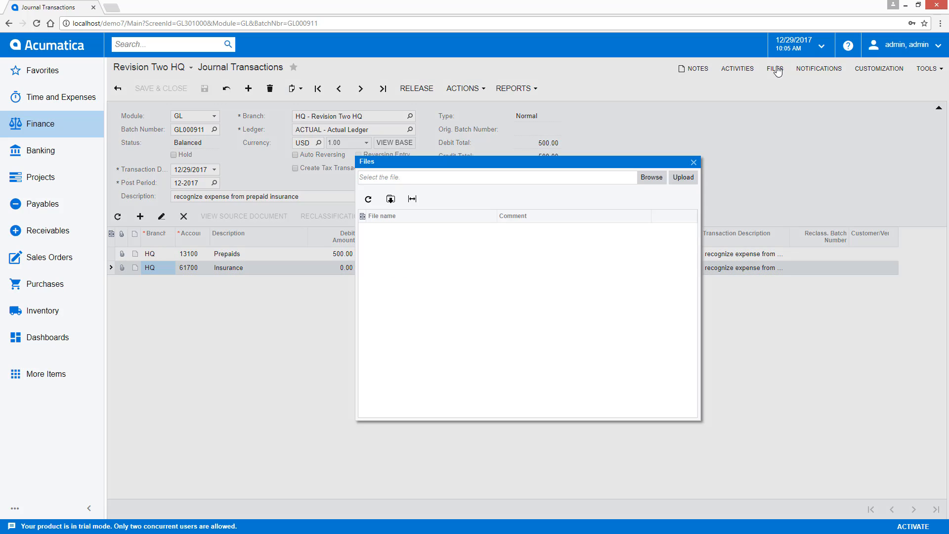
pyautogui.click(652, 178)
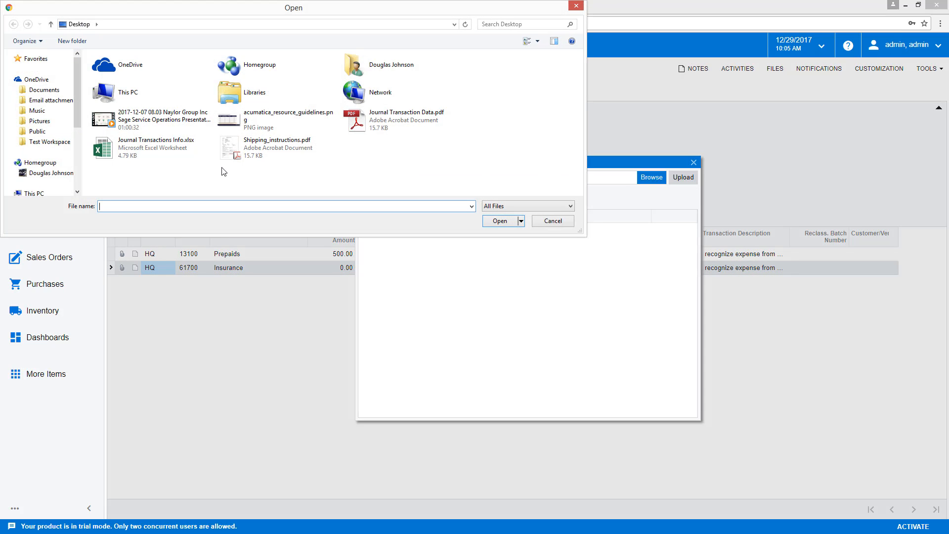
pyautogui.doubleClick(127, 148)
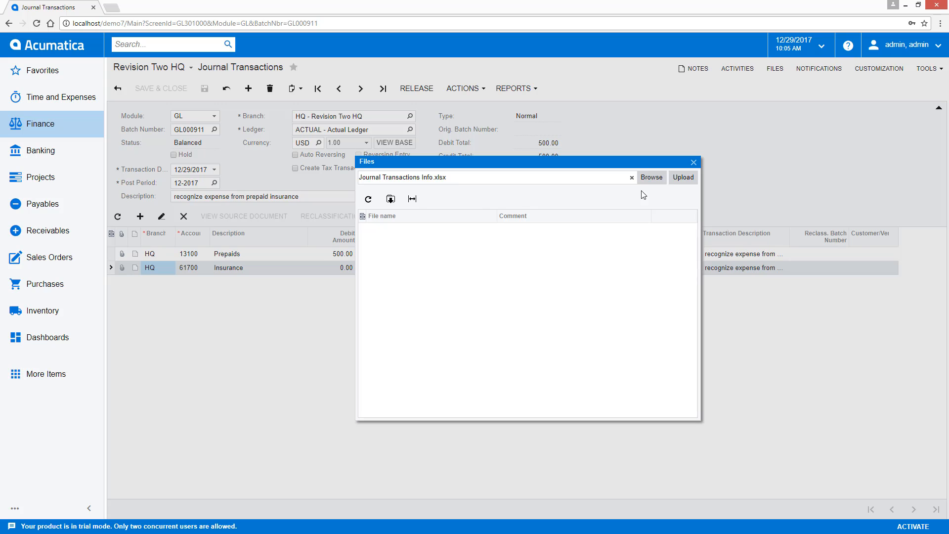
pyautogui.click(675, 184)
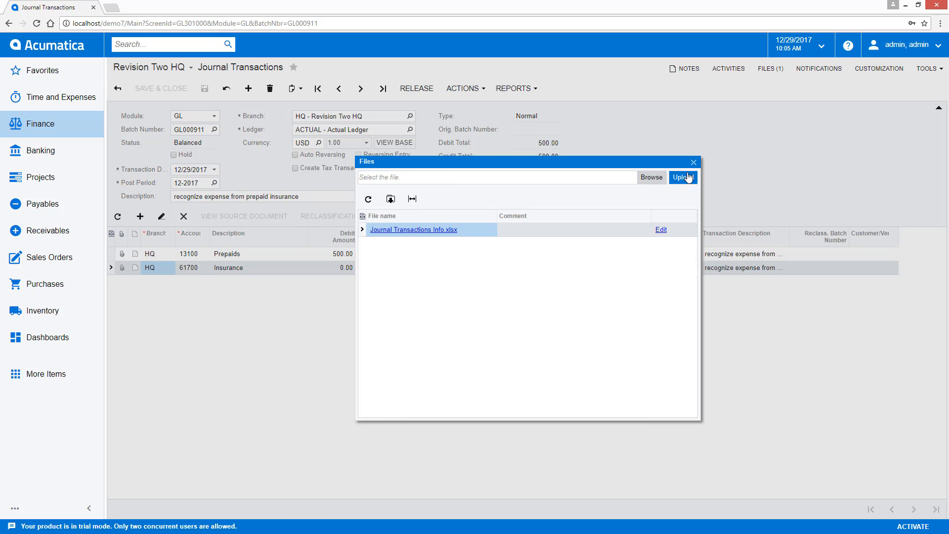
pyautogui.click(693, 163)
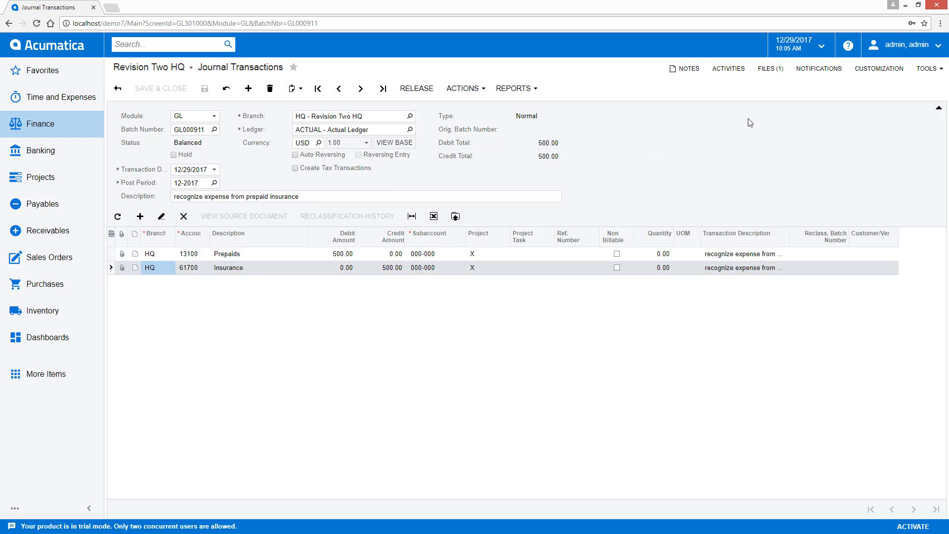
# Attach the journal transaction PDF from the desktop directly to the record, then restore the full-size browser window
pyautogui.click(918, 5)
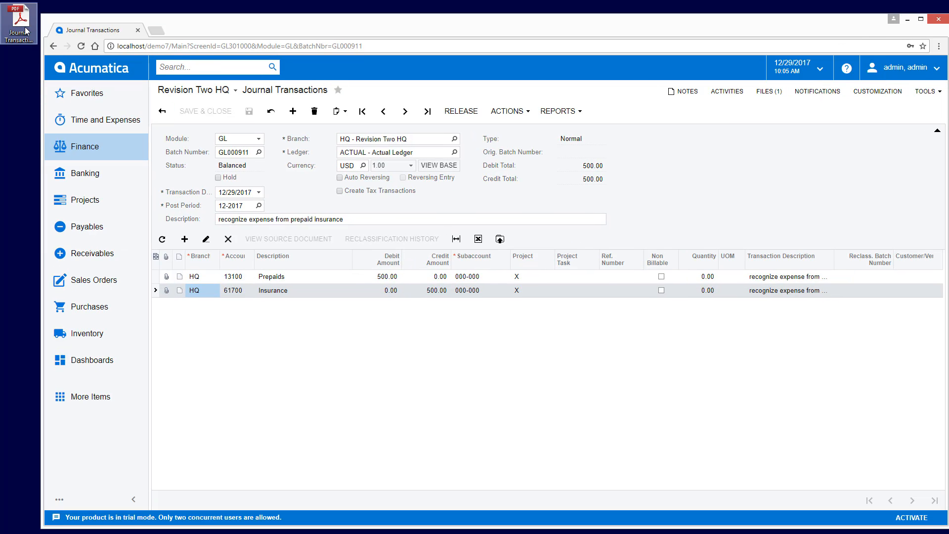
pyautogui.moveTo(20, 22); pyautogui.dragTo(685, 187)
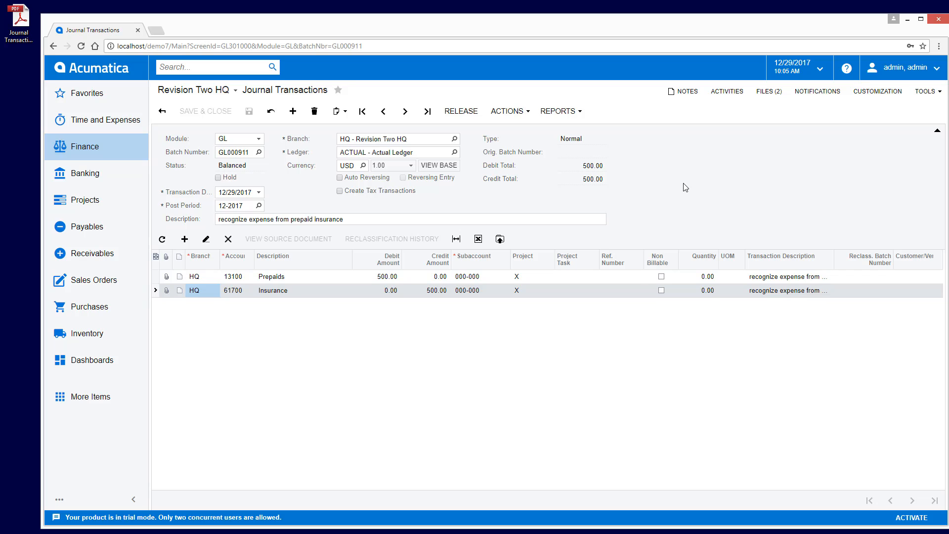
pyautogui.click(921, 19)
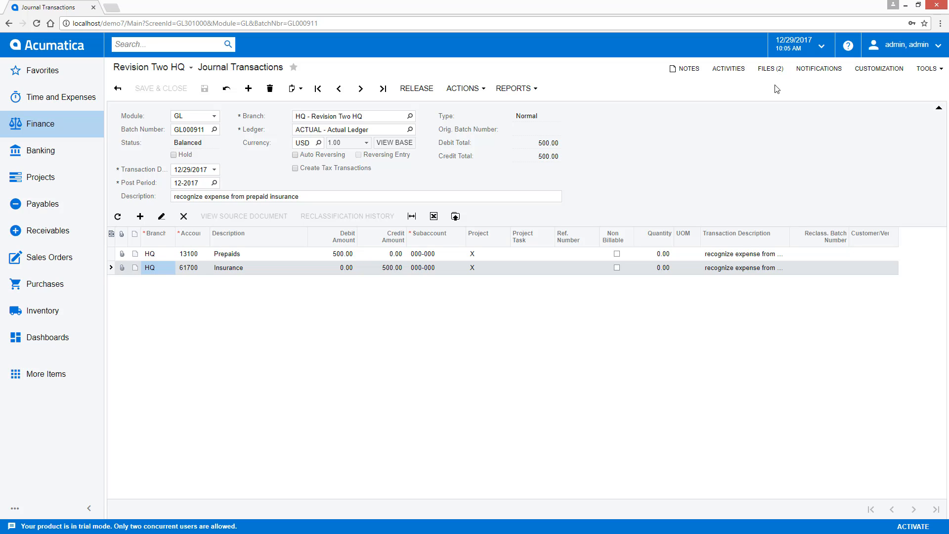
# Export the transaction lines to "Journal Transactions 201712292.xlsx" on the Desktop, view the workbook in Excel, and return to Acumatica
pyautogui.click(122, 254)
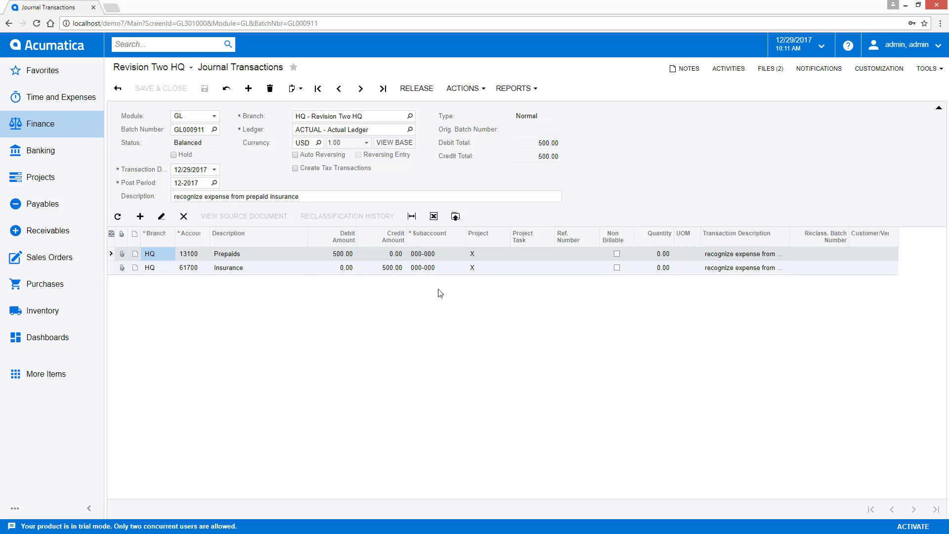
pyautogui.click(434, 216)
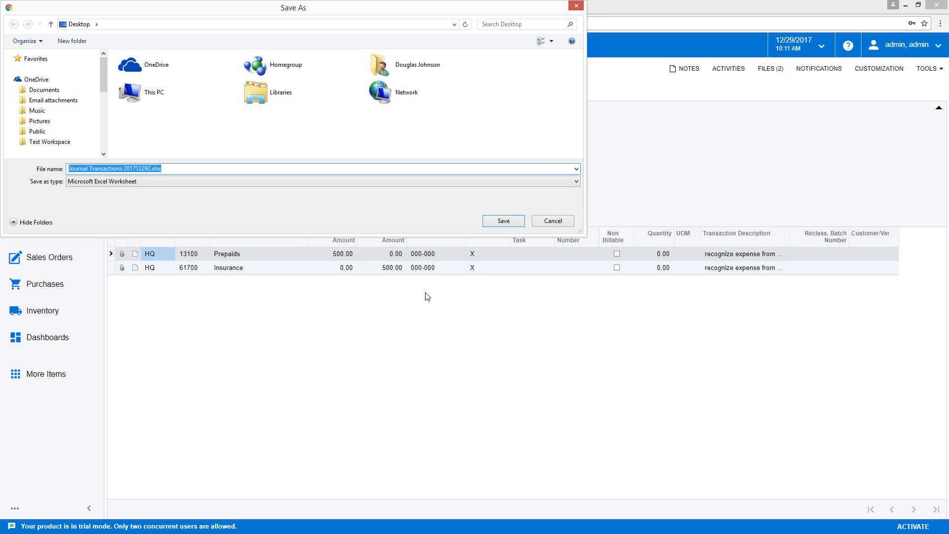
pyautogui.click(499, 221)
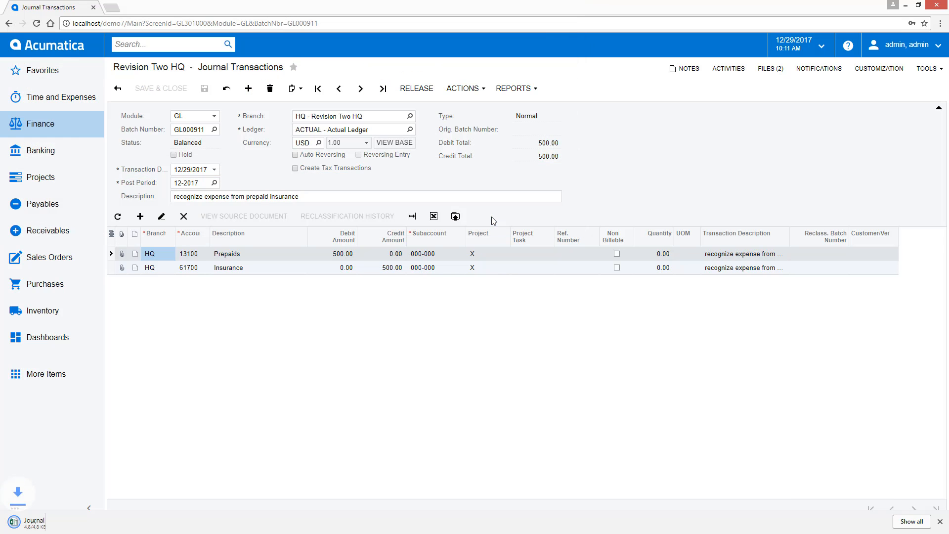
pyautogui.click(60, 523)
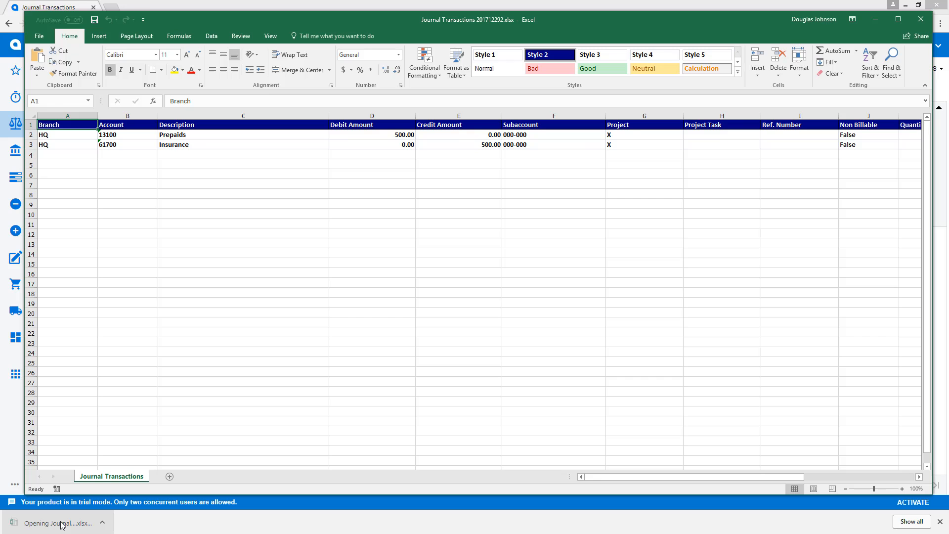
pyautogui.click(876, 19)
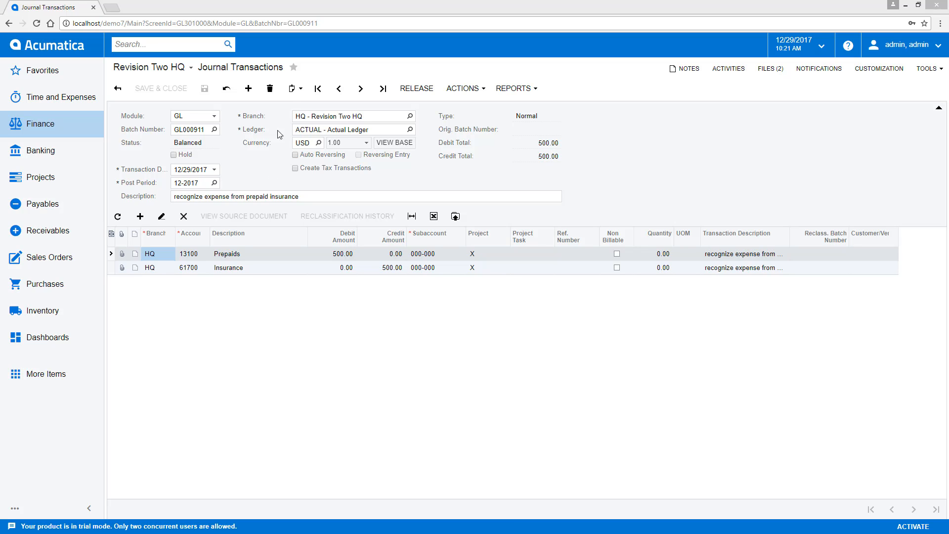
# Copy the prepaid insurance transaction and paste its contents into a new journal transaction
pyautogui.click(291, 97)
pyautogui.click(308, 108)
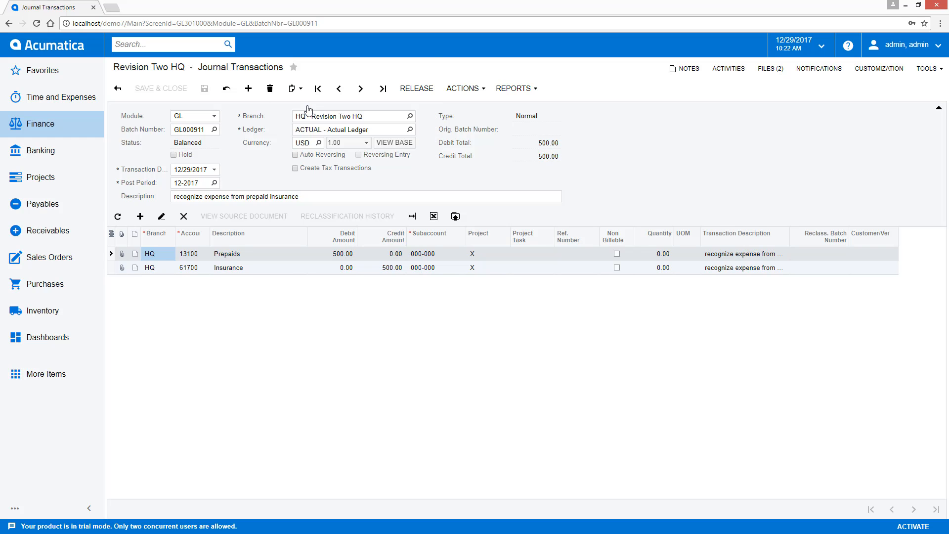
pyautogui.click(248, 89)
pyautogui.click(295, 92)
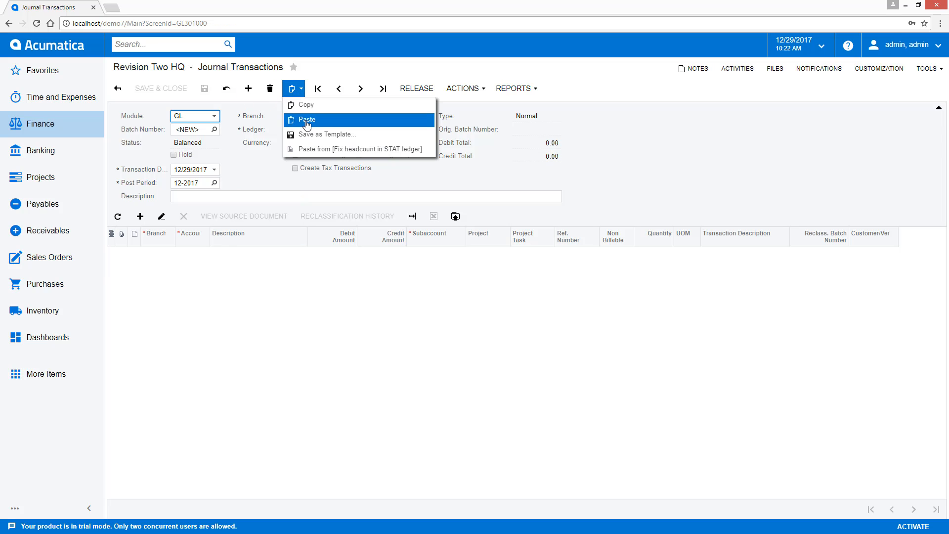
pyautogui.click(305, 121)
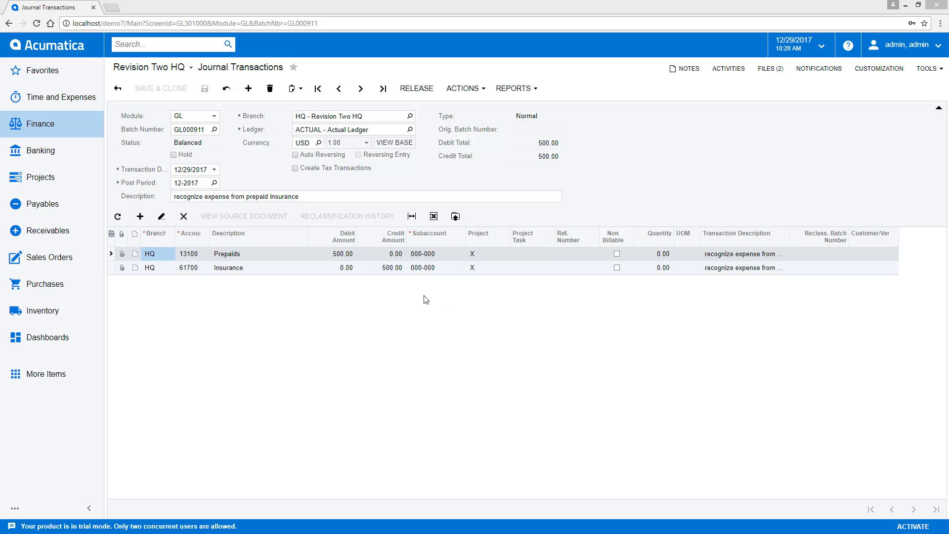
# Go to the next journal batch, collapse its header area to examine more detail lines, and expand it again
pyautogui.click(361, 89)
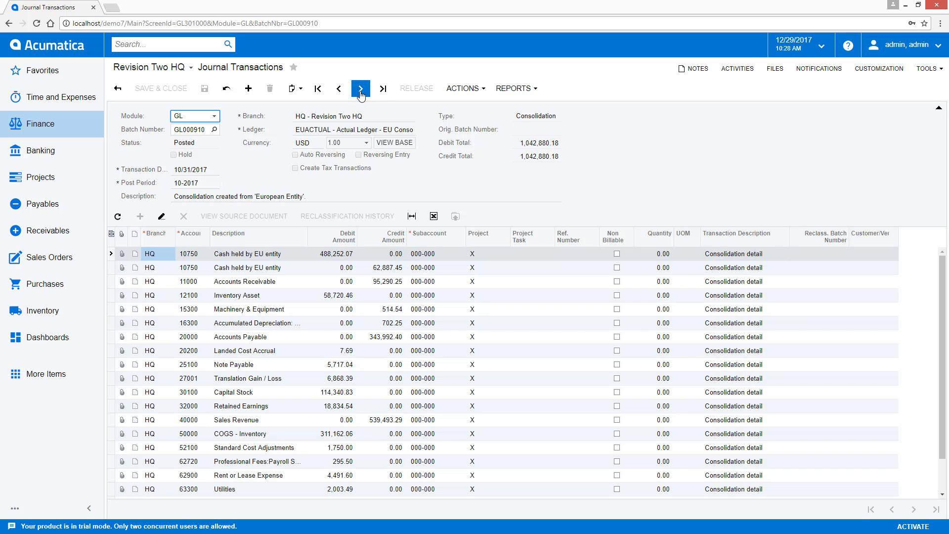
pyautogui.click(939, 109)
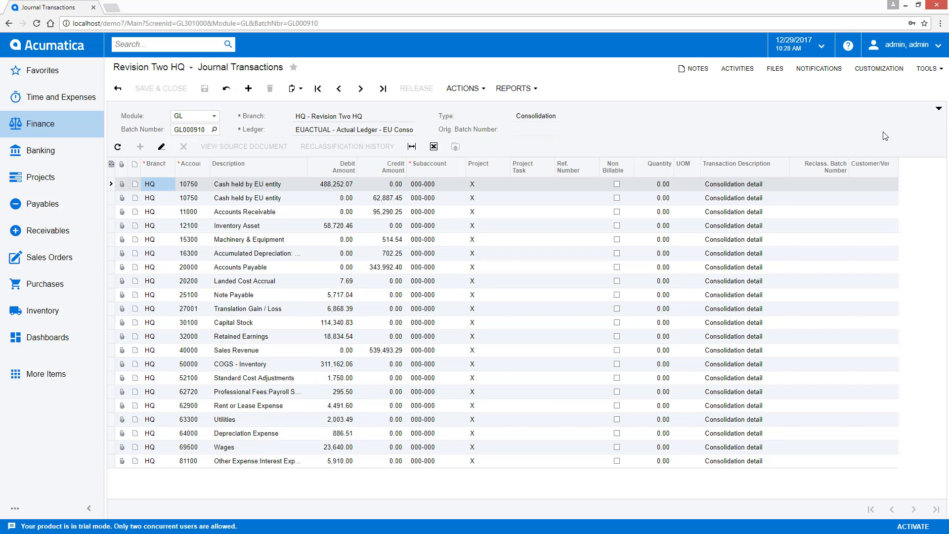
pyautogui.click(939, 110)
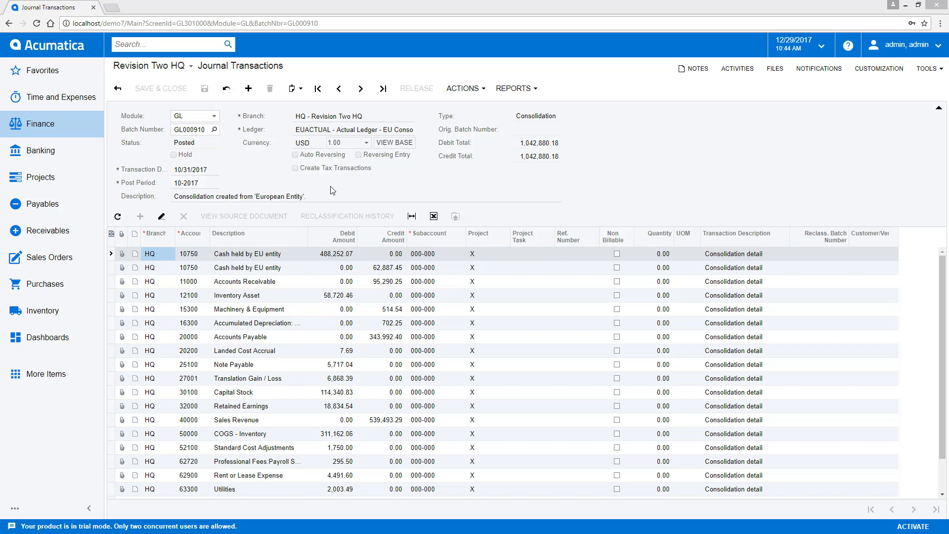
# Return to the list of journal transactions and sort it by Batch Number in descending order
pyautogui.click(117, 88)
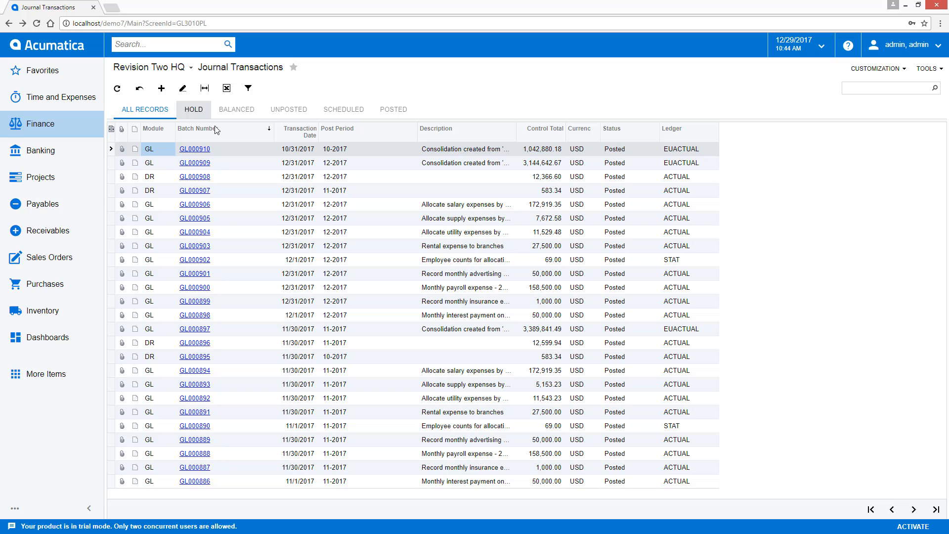
pyautogui.click(229, 139)
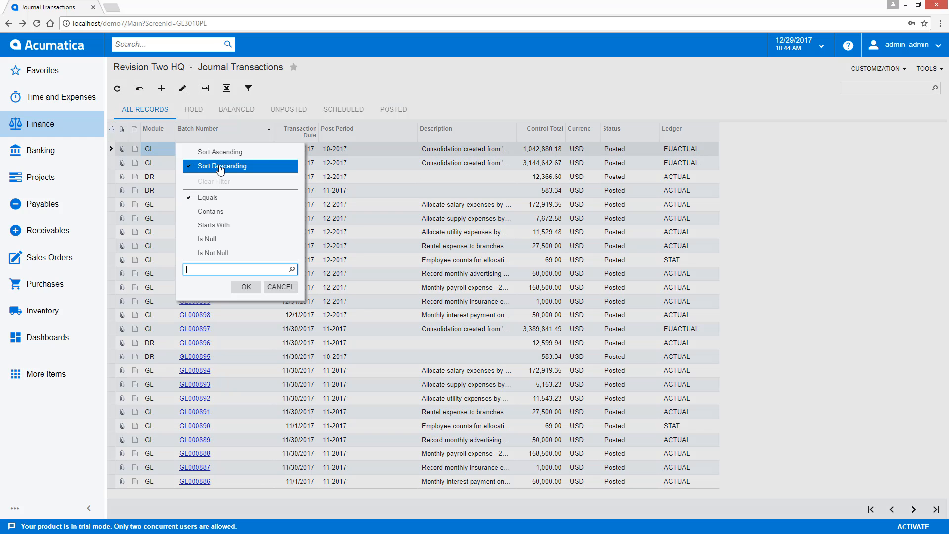
pyautogui.click(220, 166)
pyautogui.click(220, 130)
pyautogui.click(225, 163)
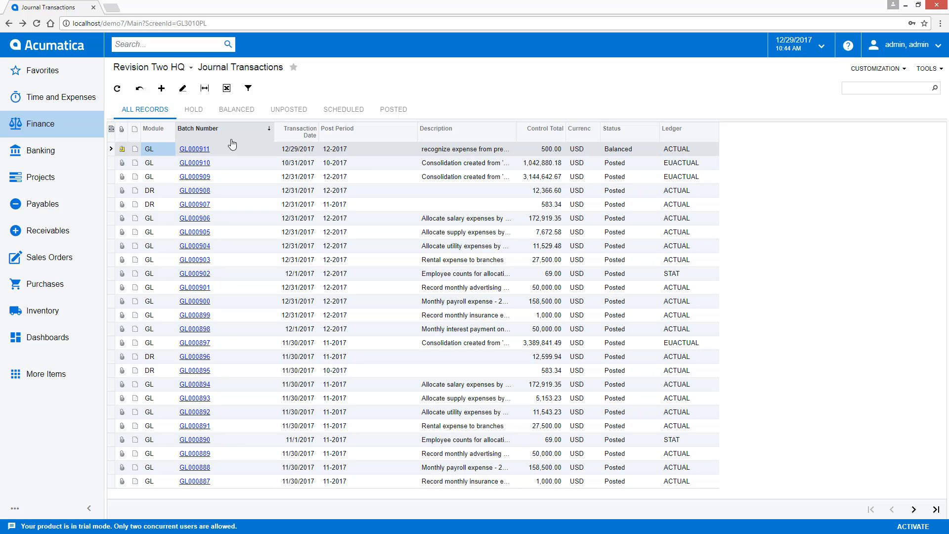
# Filter the journal transactions to those with Control Total greater than 200 and Transaction Date in This Week
pyautogui.click(529, 132)
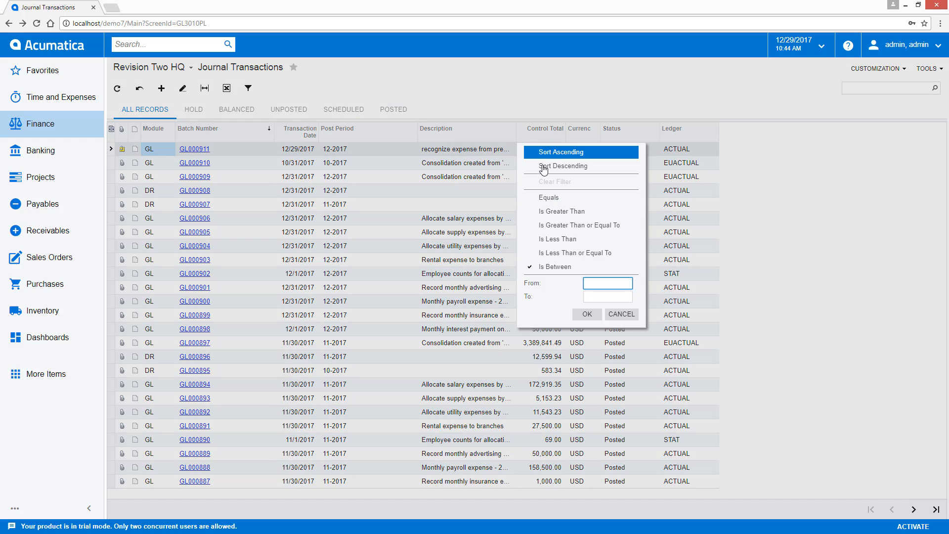
pyautogui.click(560, 213)
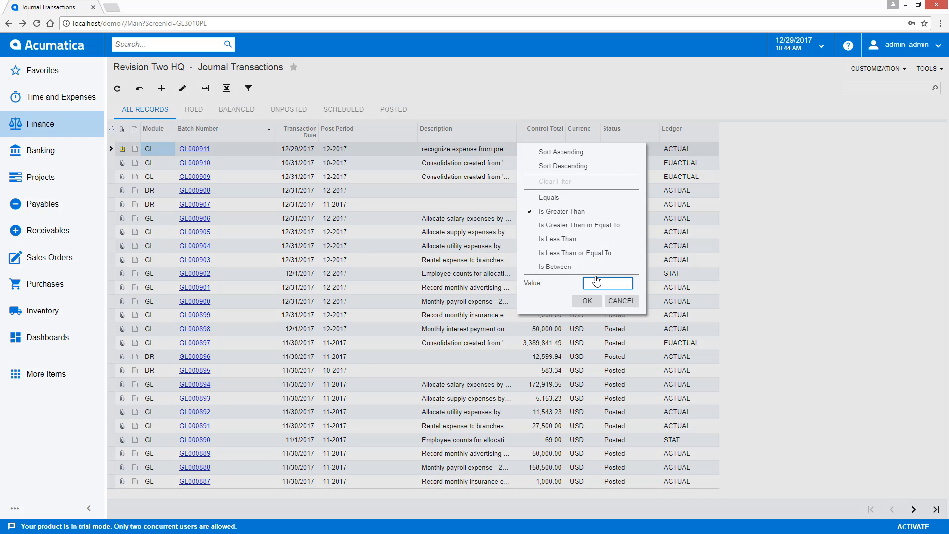
pyautogui.write('200')
pyautogui.click(588, 301)
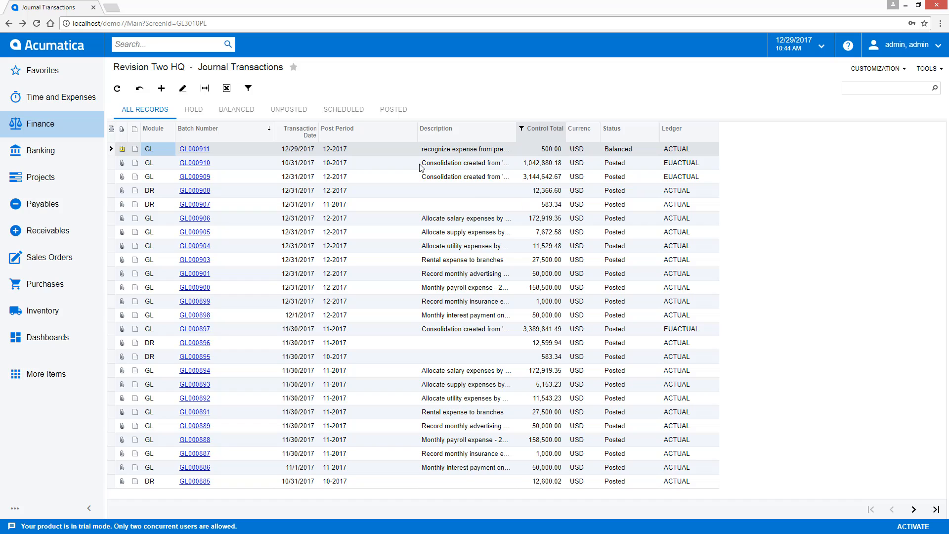
pyautogui.click(295, 136)
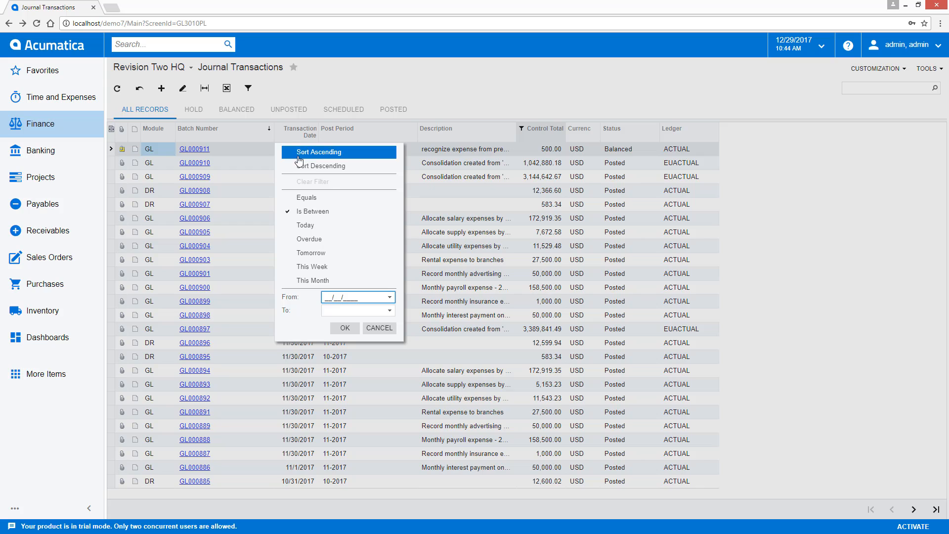
pyautogui.click(316, 268)
pyautogui.click(345, 327)
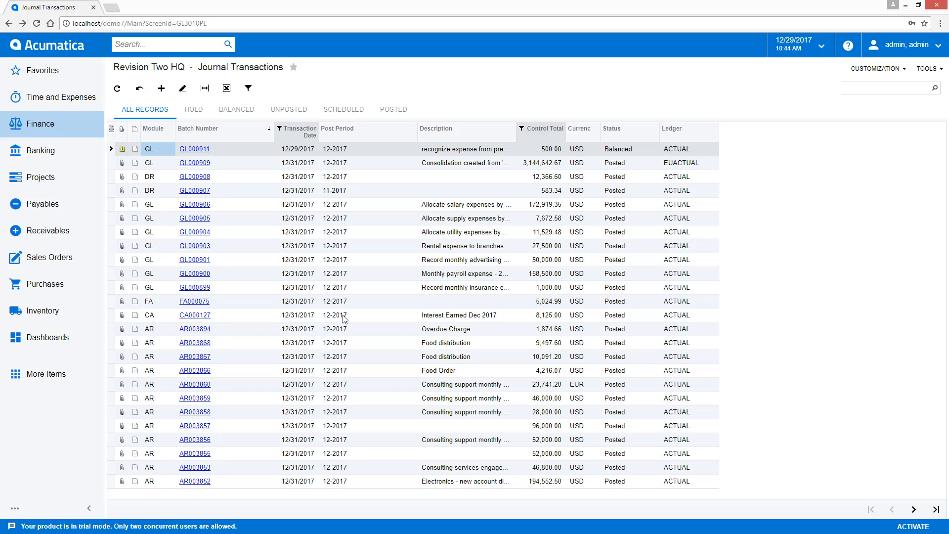
# Create a saved list filter named Today with the condition Transaction Date is Today, and apply it
pyautogui.click(250, 92)
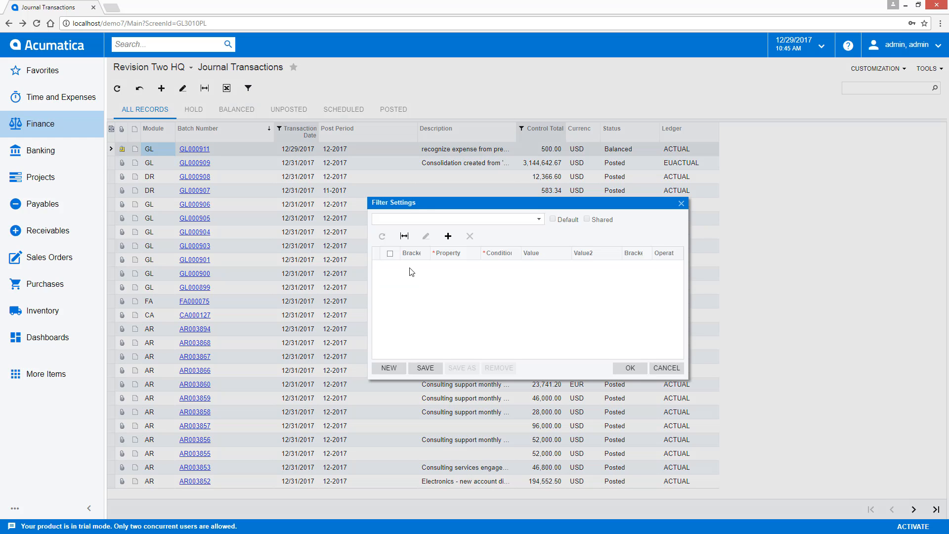
pyautogui.click(409, 272)
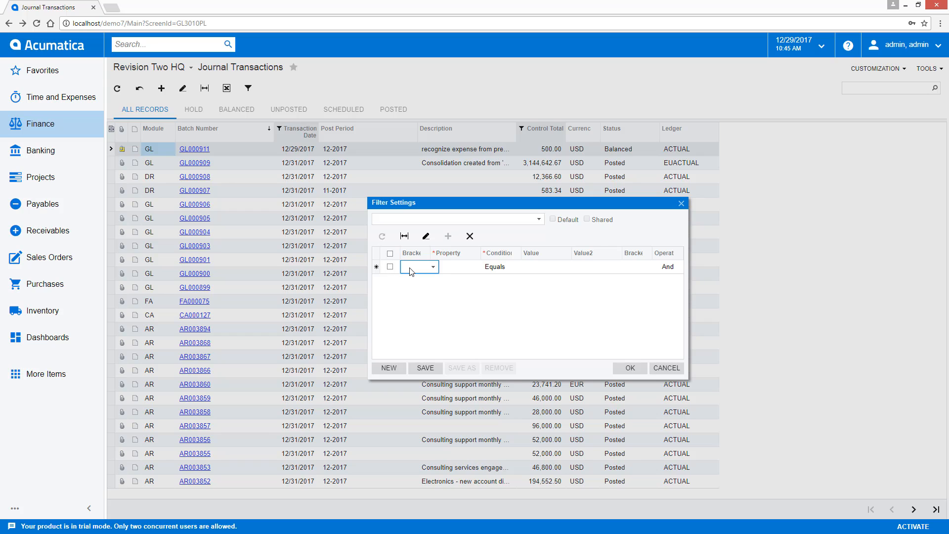
pyautogui.click(452, 270)
pyautogui.write('date')
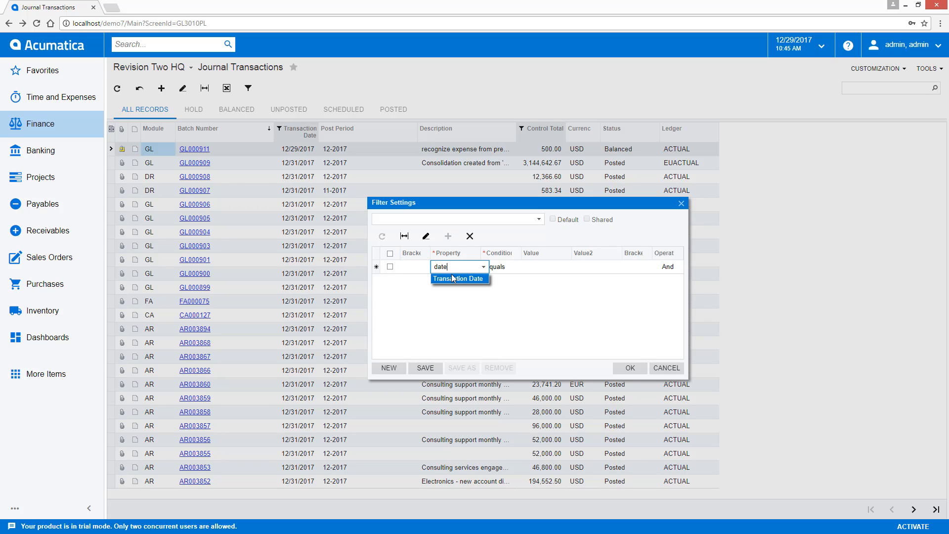
pyautogui.click(453, 278)
pyautogui.click(524, 268)
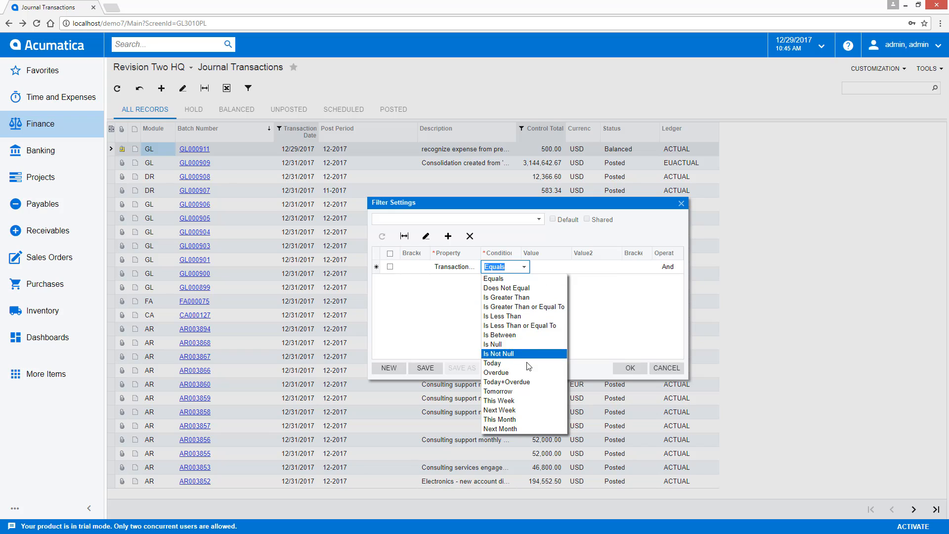
pyautogui.click(495, 363)
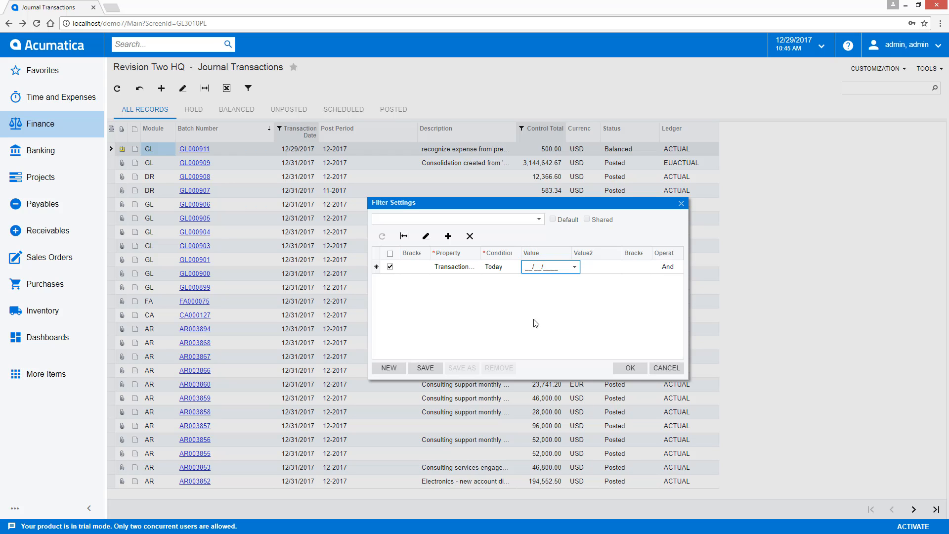
pyautogui.click(425, 372)
pyautogui.click(573, 300)
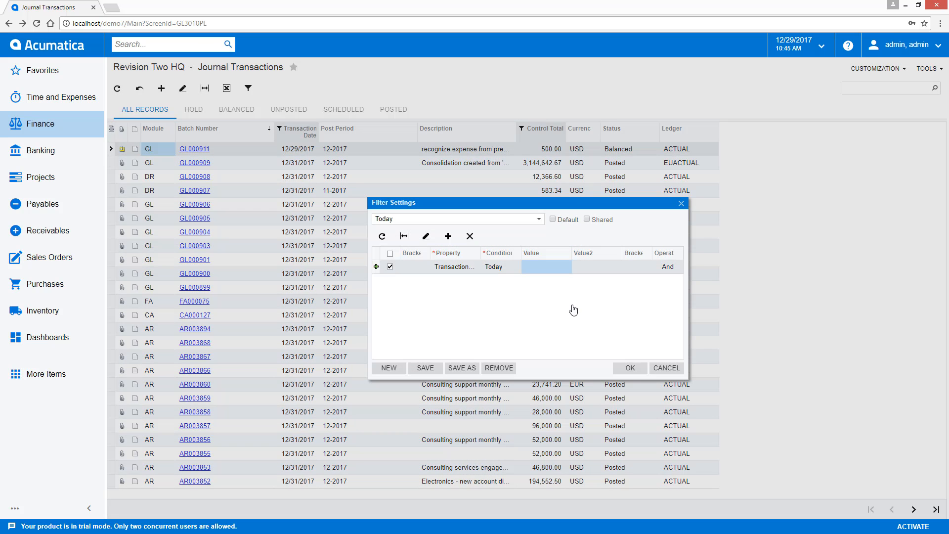
pyautogui.click(630, 368)
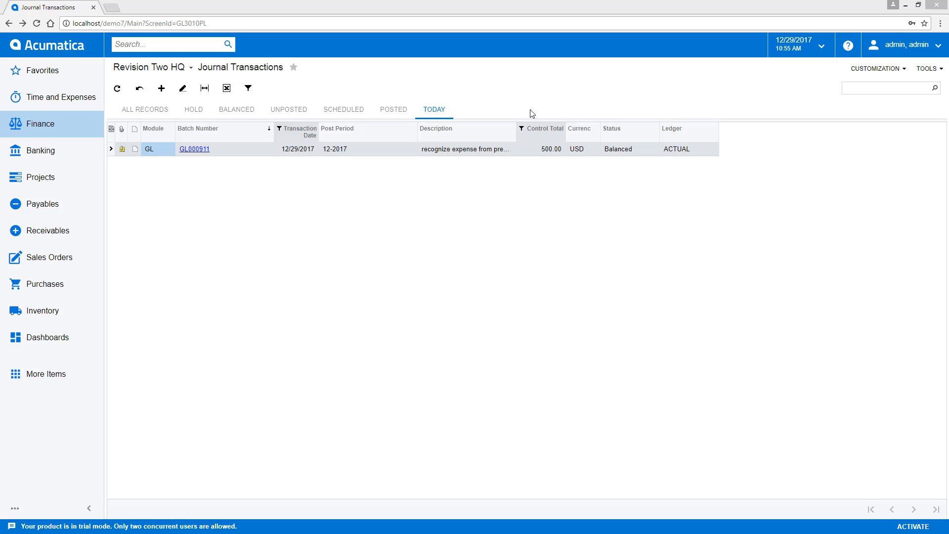
# Read the GL Batches help article from the context help, return to the list, and open Acumatica Educational Resources
pyautogui.click(845, 47)
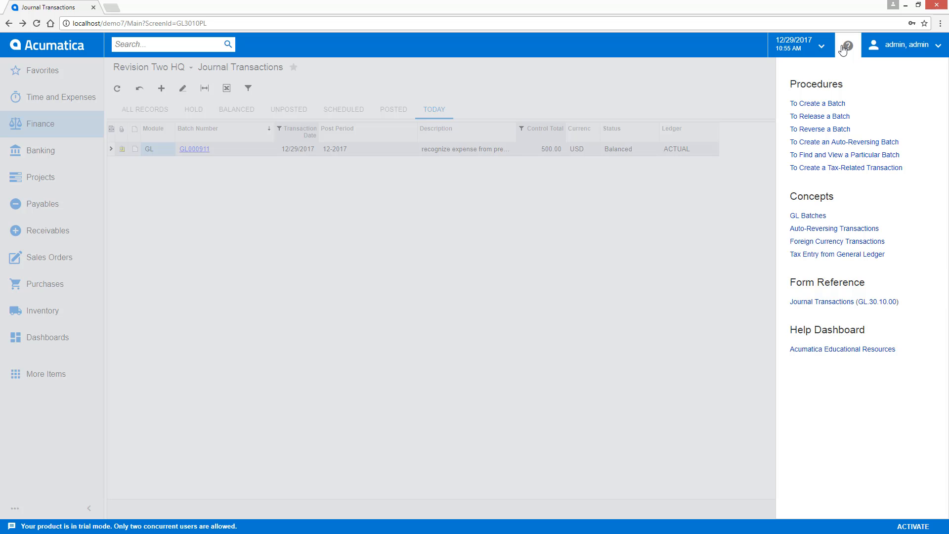
pyautogui.click(819, 216)
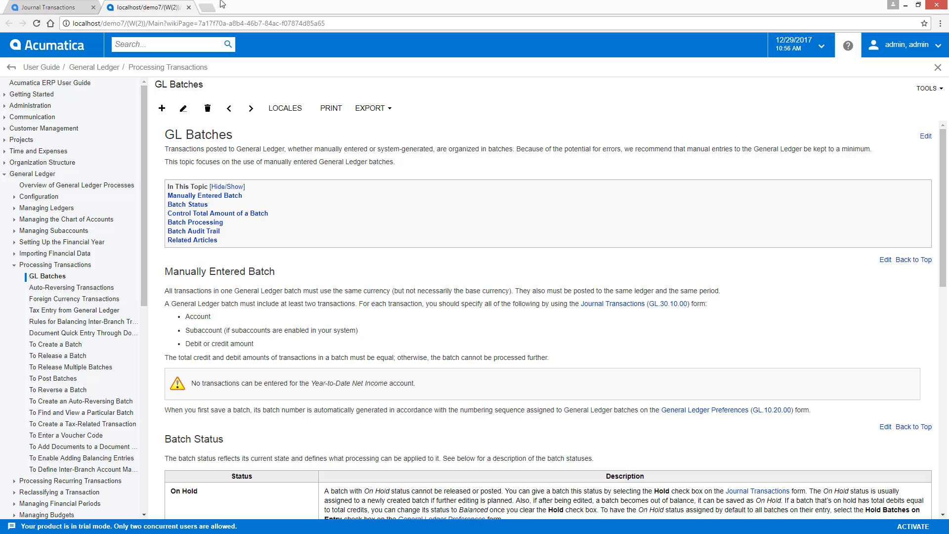
pyautogui.click(78, 7)
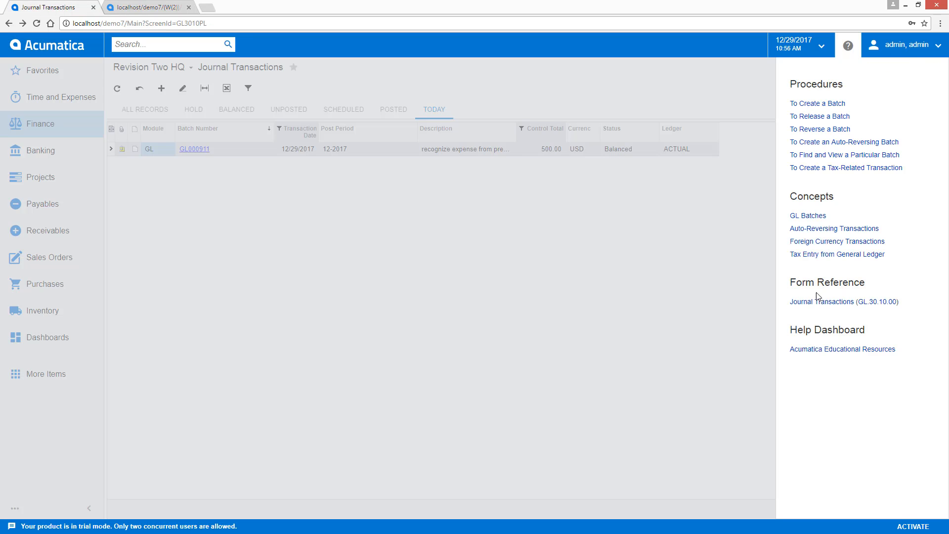
pyautogui.click(839, 350)
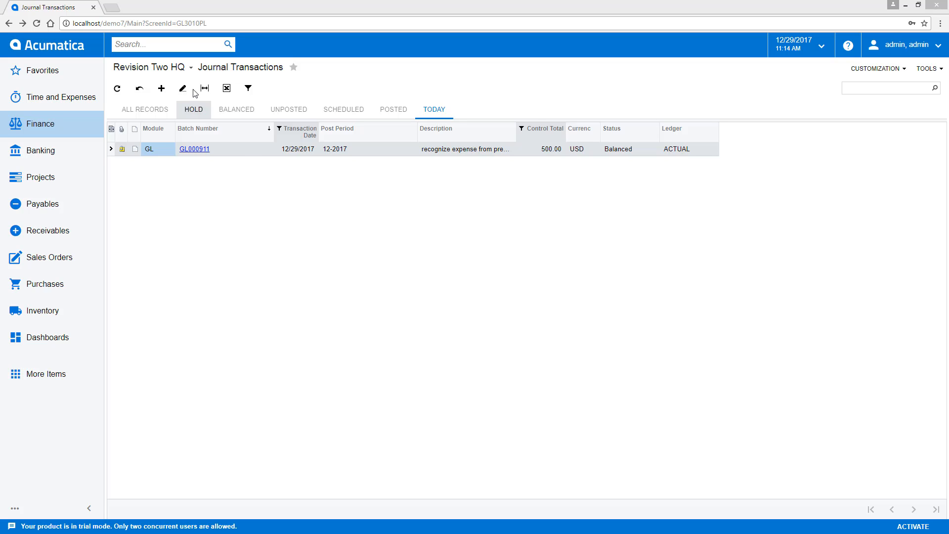
# Search for "write off" and open the Write Off Balances and Credits process
pyautogui.click(174, 45)
pyautogui.write('write off')
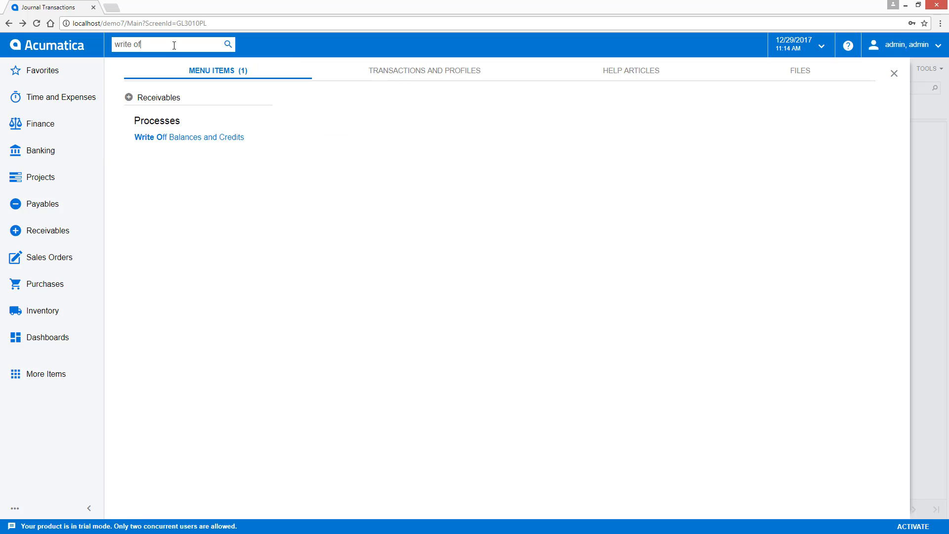
pyautogui.click(192, 143)
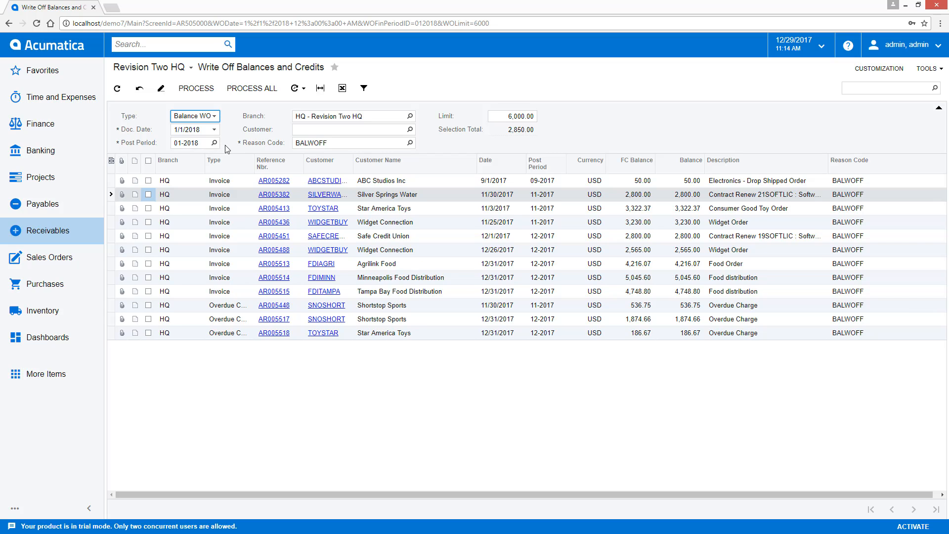
# Set the write-off limit to 5,000.00 and mark the ABC Studios Inc and Silver Springs Water invoices for processing
pyautogui.click(505, 116)
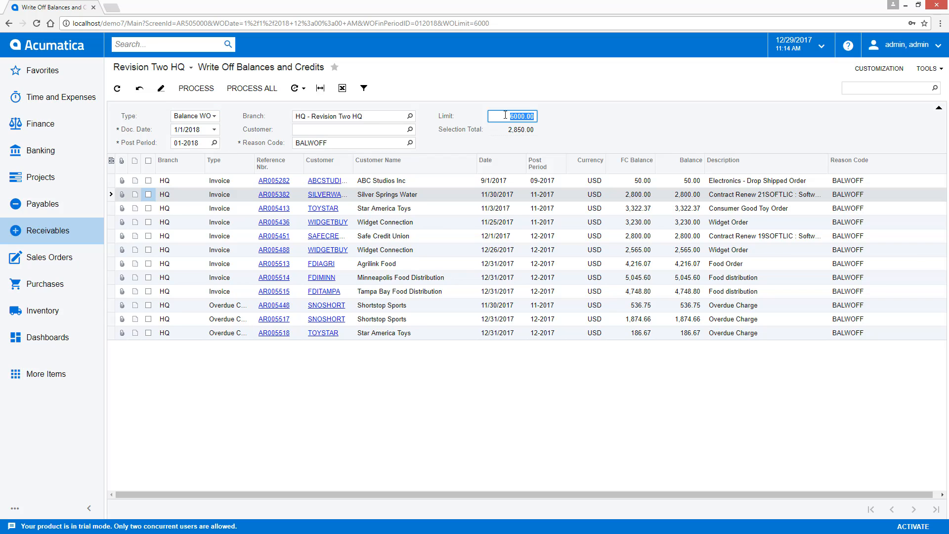
pyautogui.click(508, 115)
pyautogui.press('Delete')
pyautogui.write('5')
pyautogui.click(485, 150)
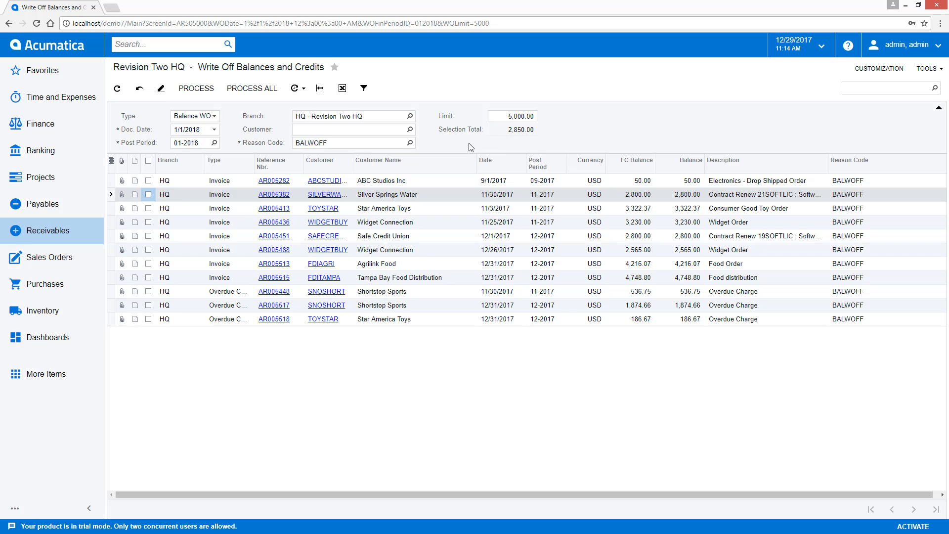
pyautogui.click(148, 181)
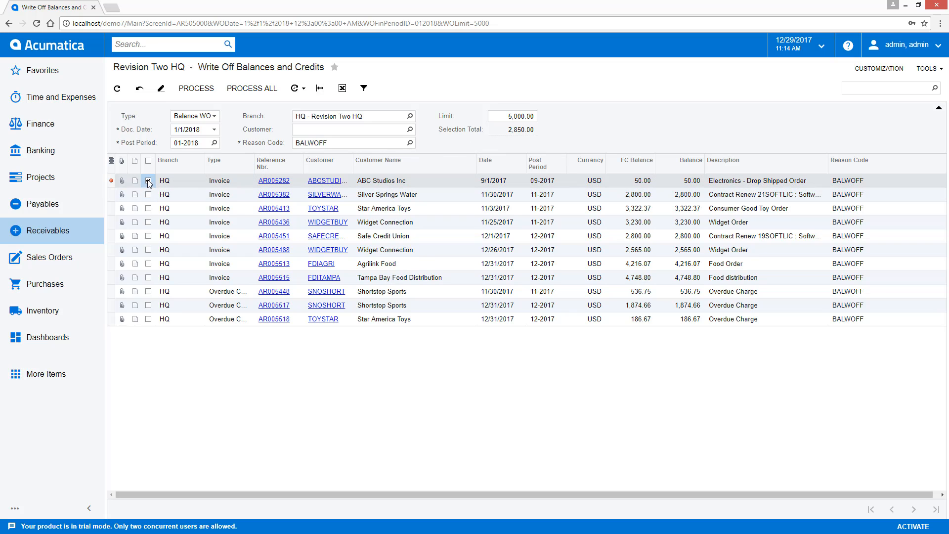
pyautogui.click(149, 194)
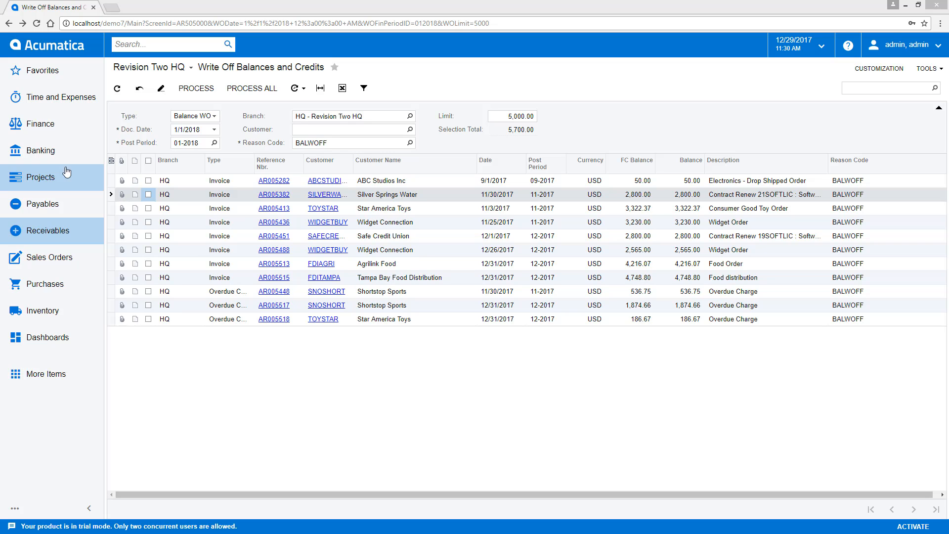
# Run the Profit & Loss financial statement from the Finance area with its preset ledger and financial period
pyautogui.click(40, 124)
pyautogui.click(599, 180)
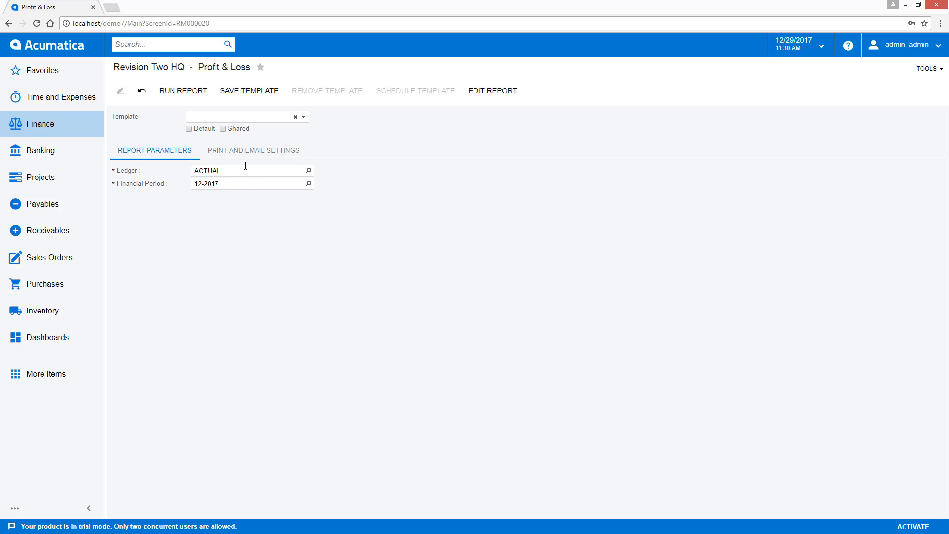
pyautogui.click(198, 92)
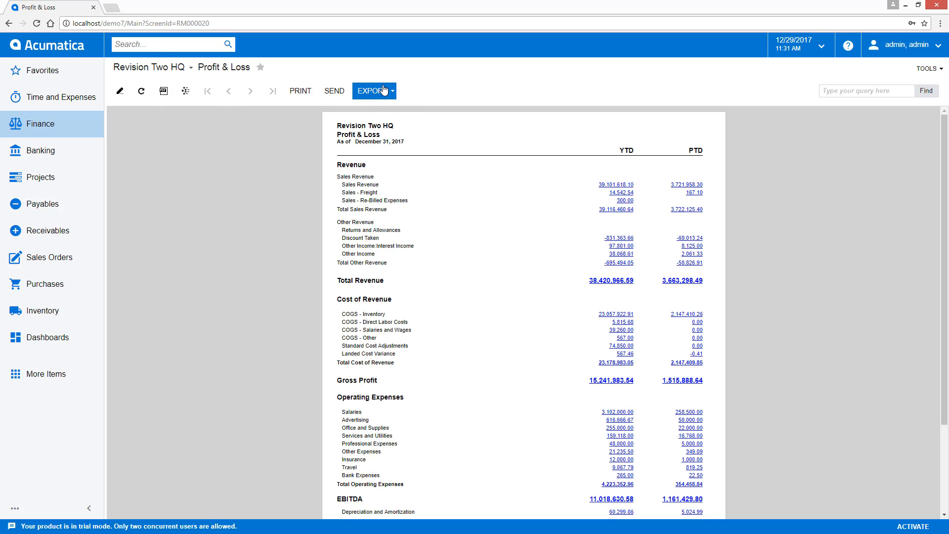
# Examine the Profit & Loss report's export options and branch groups, hide the groups, and return to the report parameters
pyautogui.click(386, 92)
pyautogui.click(187, 97)
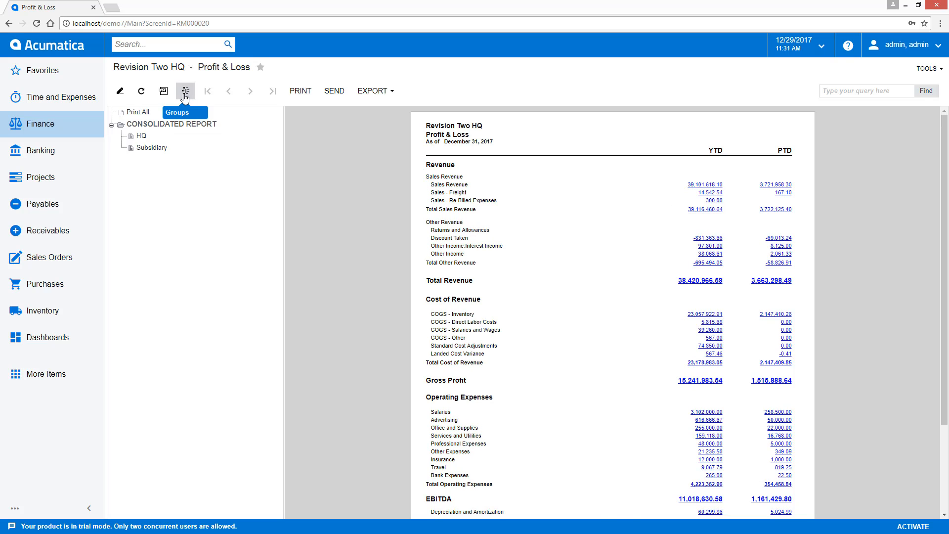
pyautogui.click(185, 96)
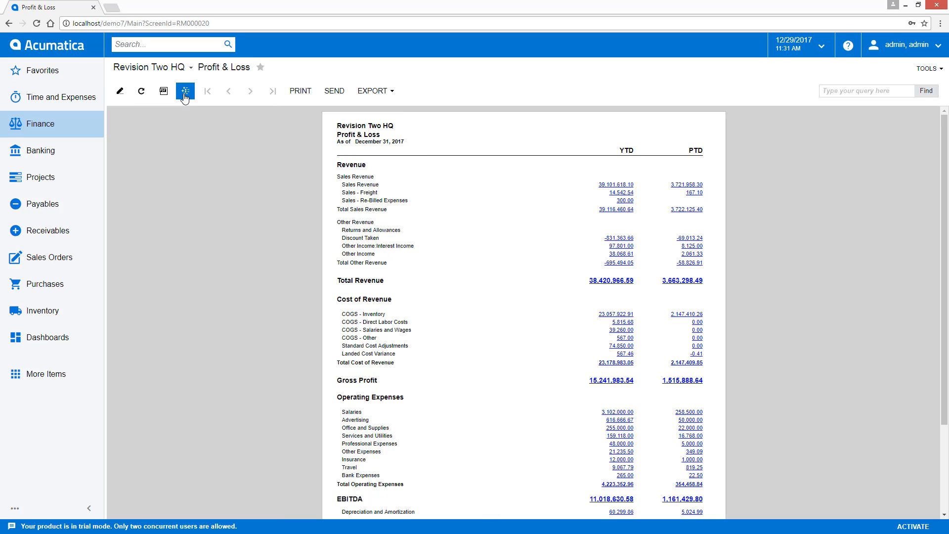
pyautogui.click(116, 97)
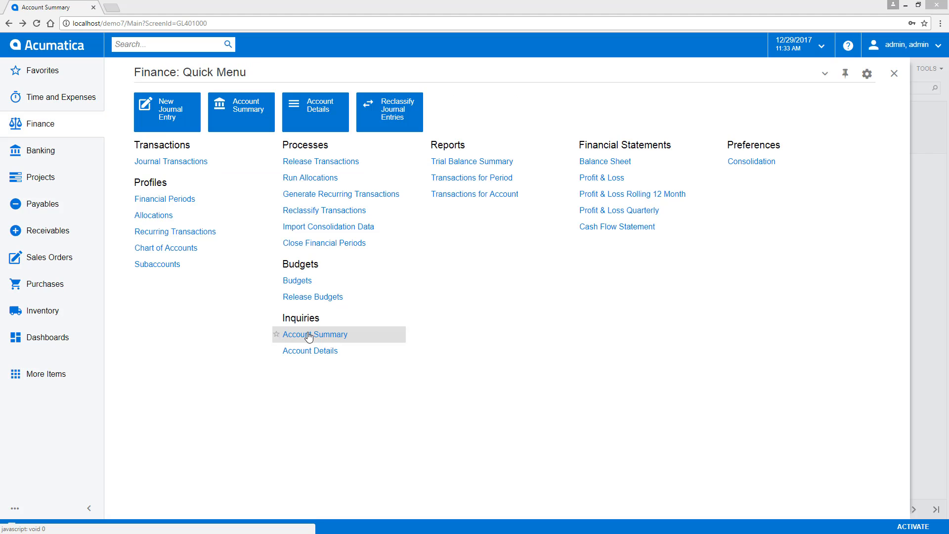
# Open the Account Summary inquiry from the Finance area
pyautogui.click(307, 332)
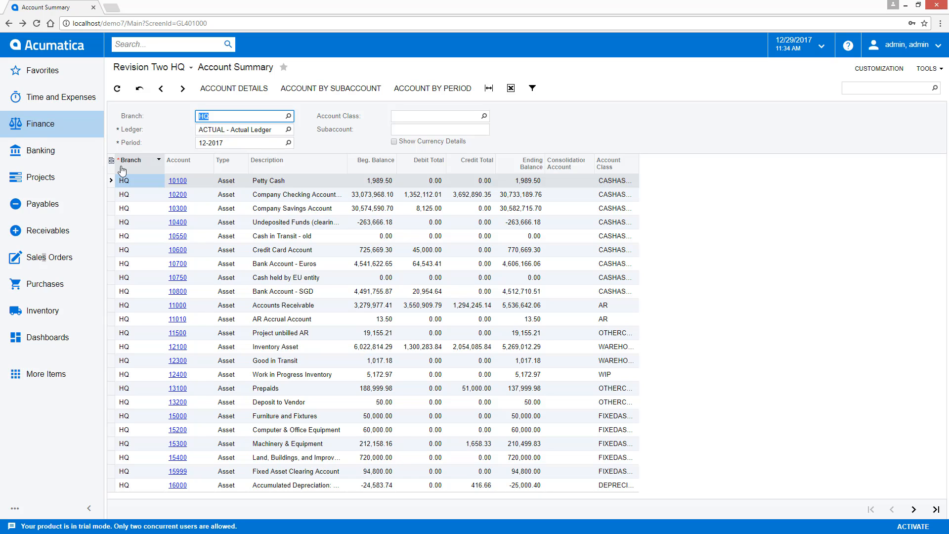
# Run the Receivables Invoice/Memo report for the Tampa Bay Food Distribution invoice dated 12/31/2017
pyautogui.click(37, 231)
pyautogui.click(447, 233)
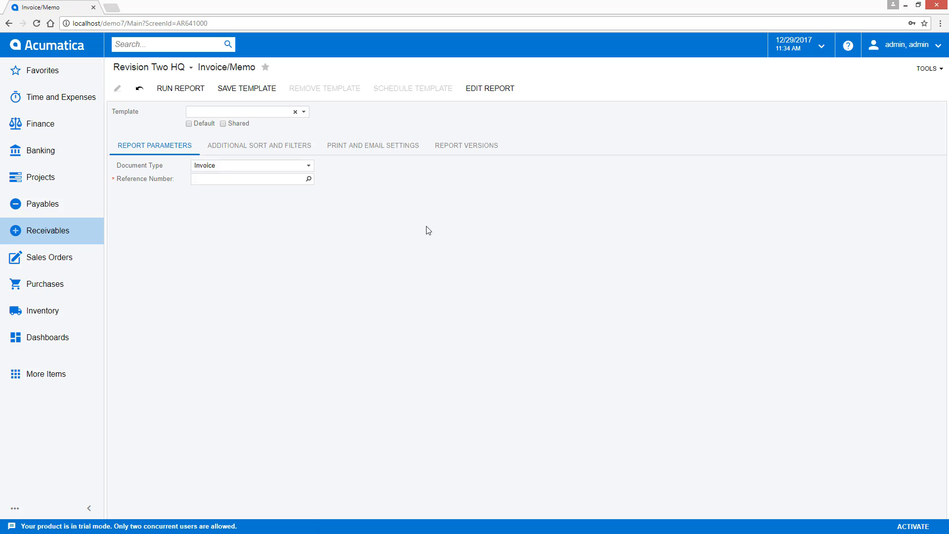
pyautogui.click(308, 178)
pyautogui.doubleClick(223, 262)
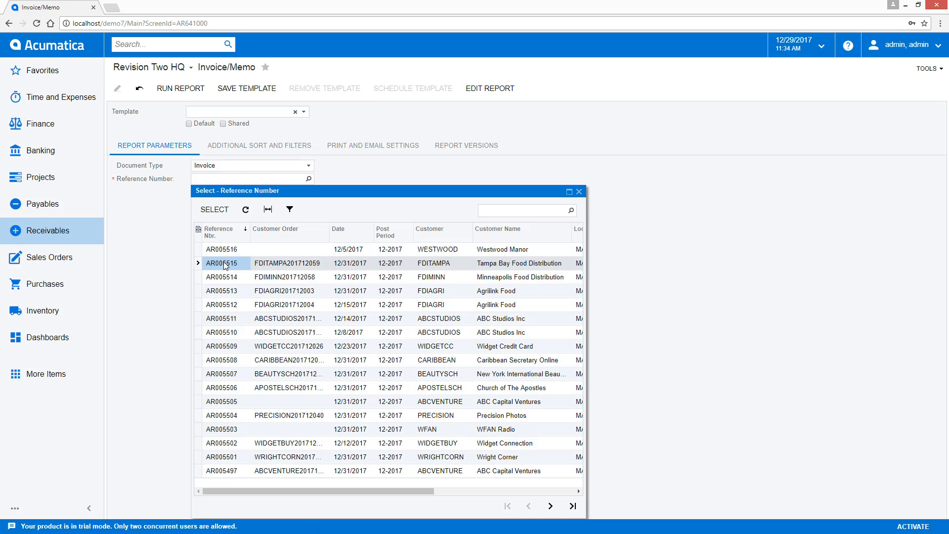
pyautogui.click(180, 88)
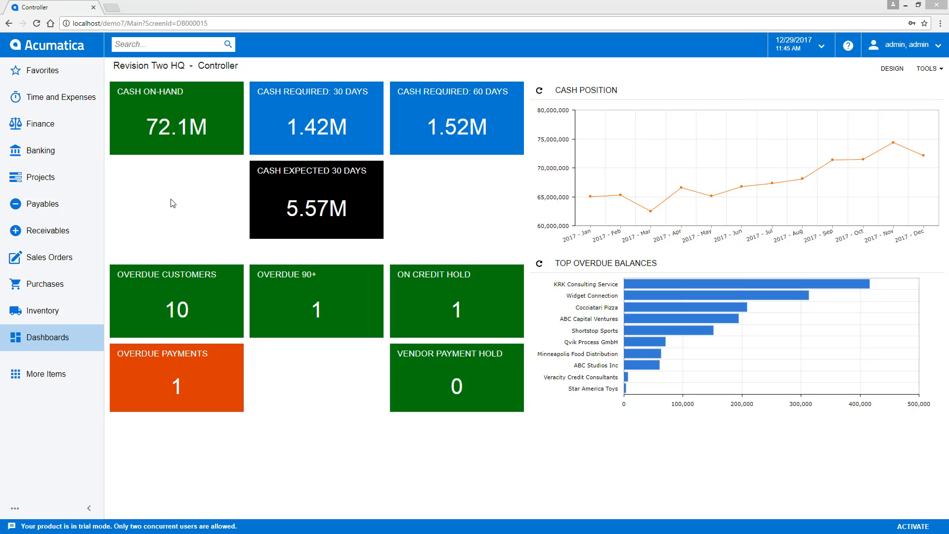
# Drill into the vendor details behind the Cash Required: 60 Days figure on the Controller dashboard
pyautogui.click(454, 132)
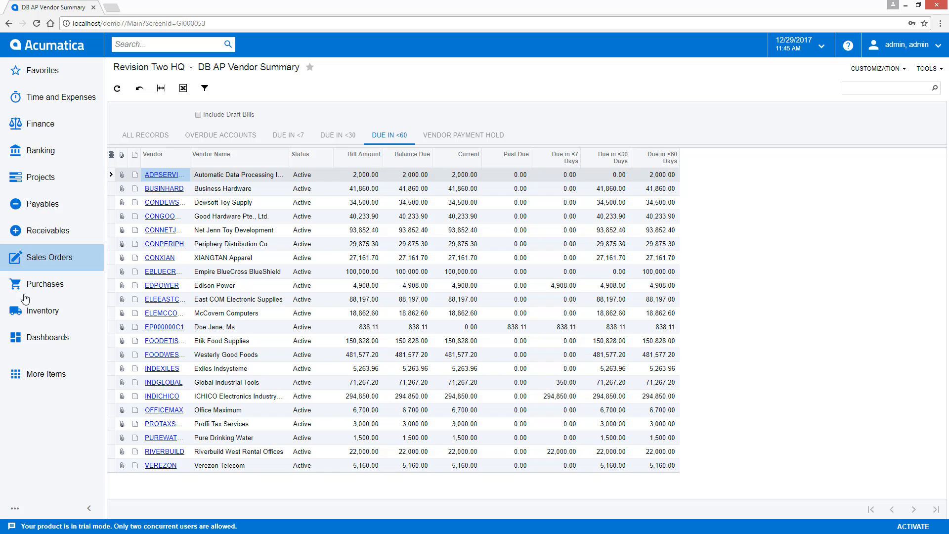
# Open the Warehouse Manager dashboard and hide the HQ Retail Warehouse series in the On Time Shipping Ratio chart
pyautogui.click(41, 342)
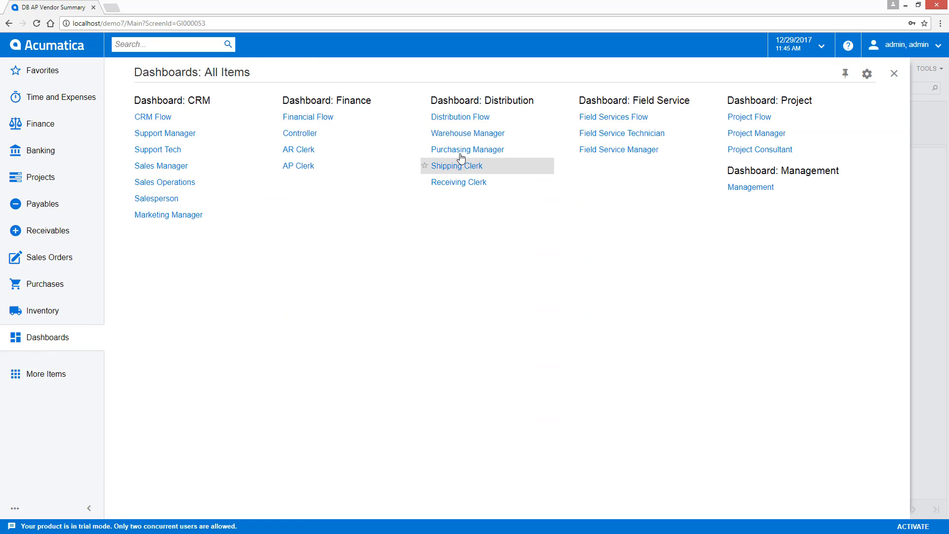
pyautogui.click(468, 134)
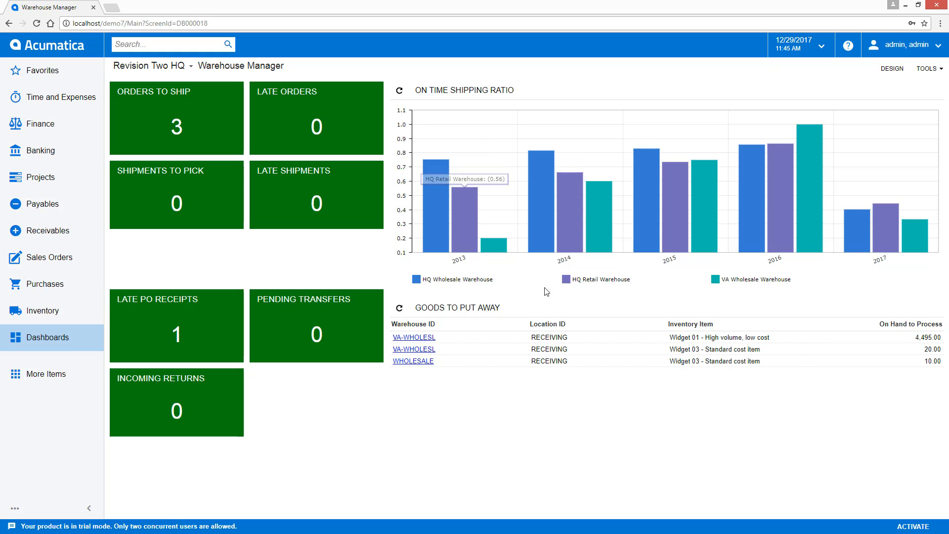
pyautogui.click(567, 280)
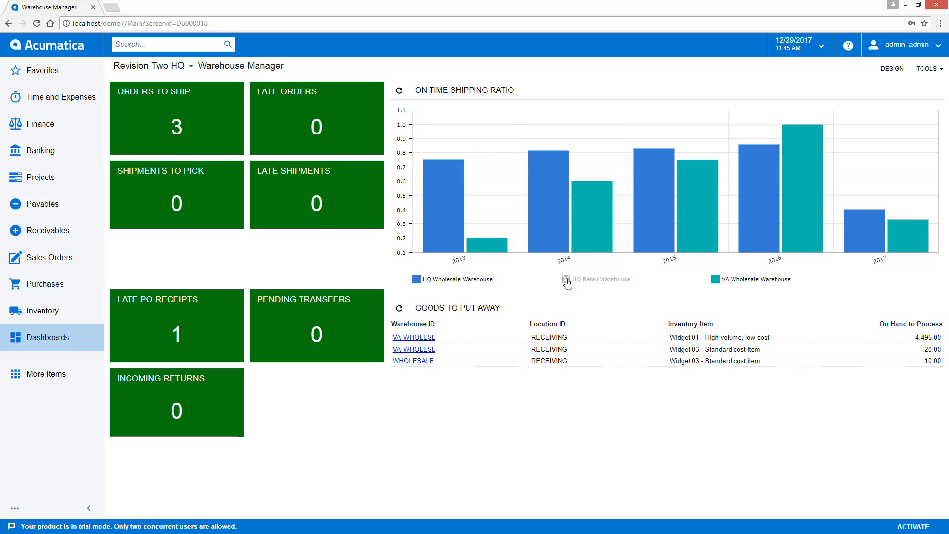
# Show the HQ Retail Warehouse series again and zoom the On Time Shipping Ratio chart to 2013 and 2014
pyautogui.click(567, 280)
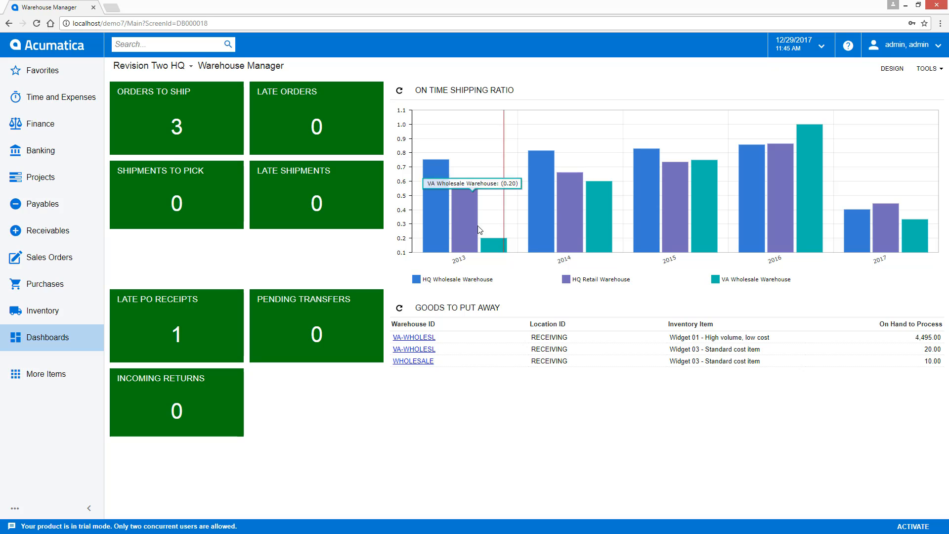
pyautogui.moveTo(579, 215); pyautogui.dragTo(576, 223)
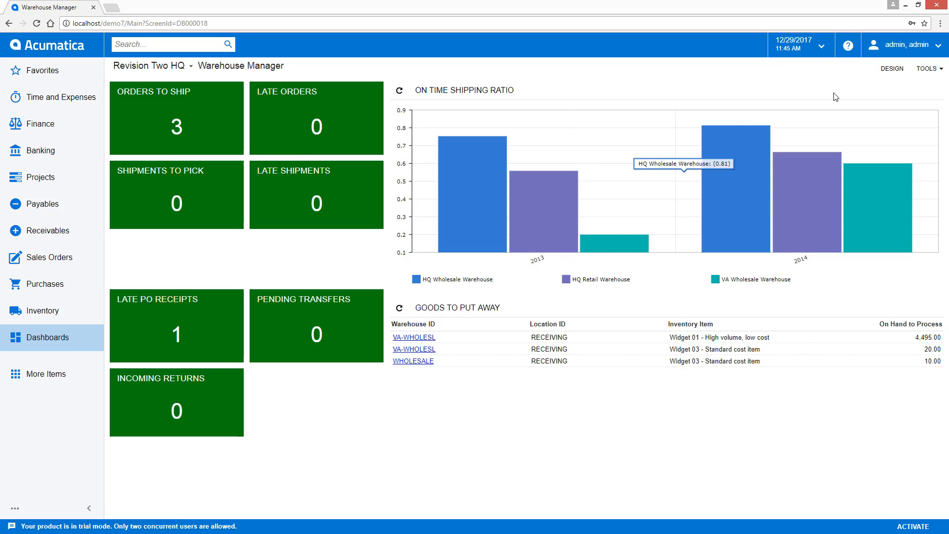
# In the dashboard's design mode, review the available widget types and move the Incoming Returns tile into the Late PO Receipts tile's place
pyautogui.click(893, 69)
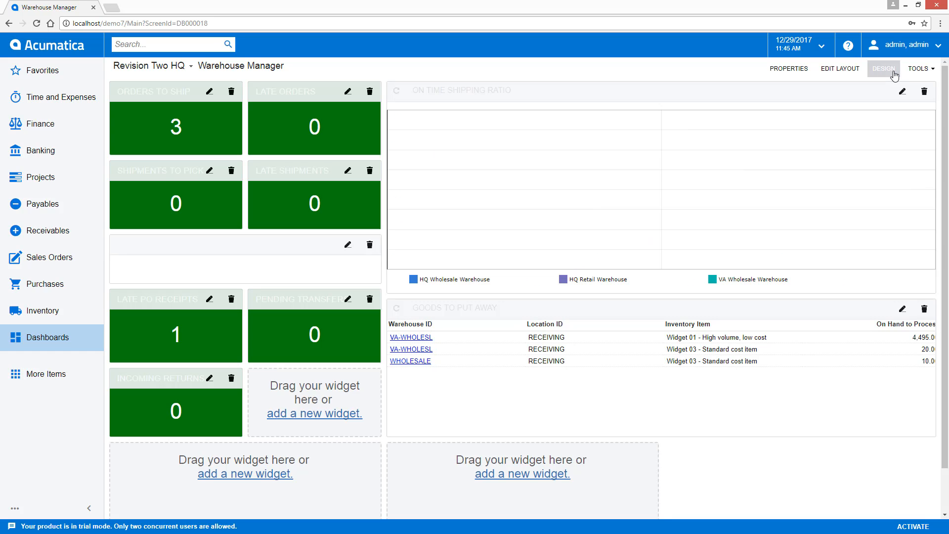
pyautogui.click(510, 478)
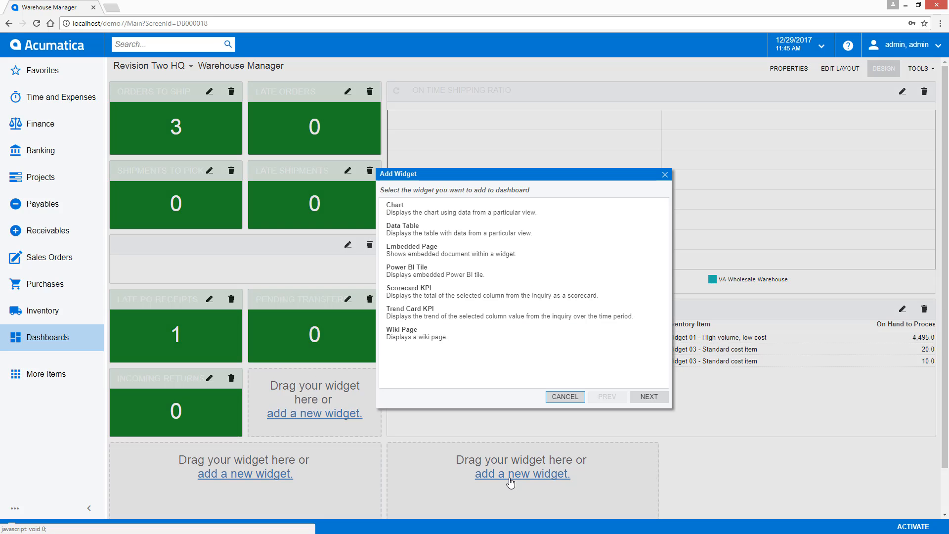
pyautogui.click(565, 396)
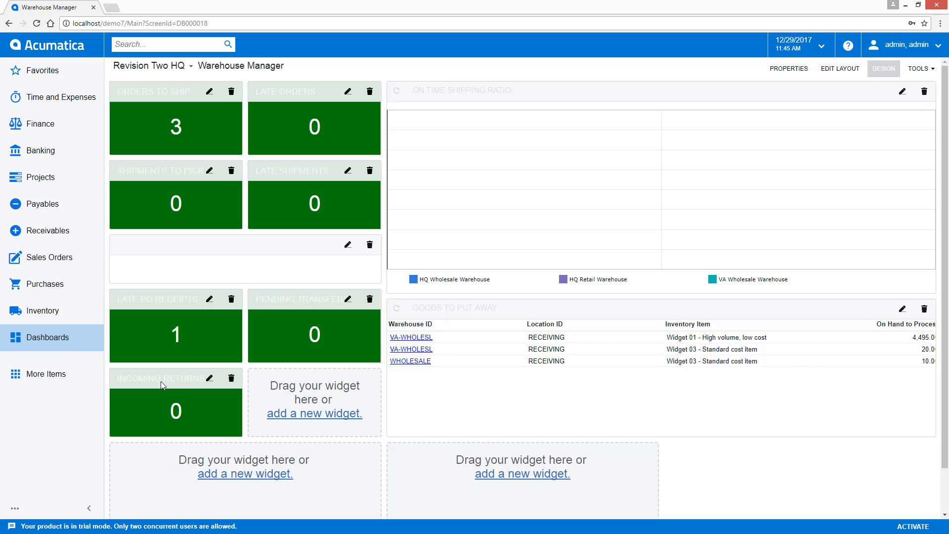
pyautogui.moveTo(161, 382); pyautogui.dragTo(159, 302)
pyautogui.click(894, 72)
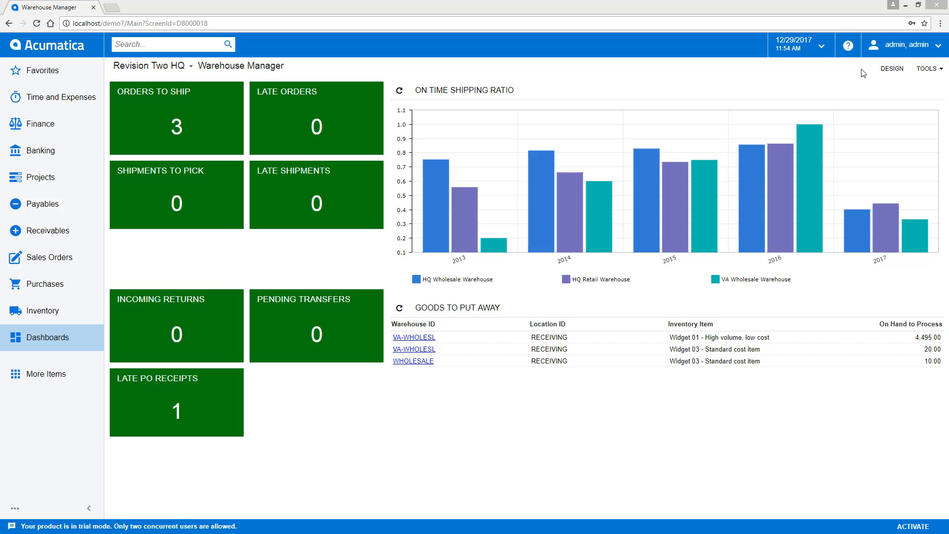
# Open General Ledger Preferences from the full list of Finance items
pyautogui.click(39, 126)
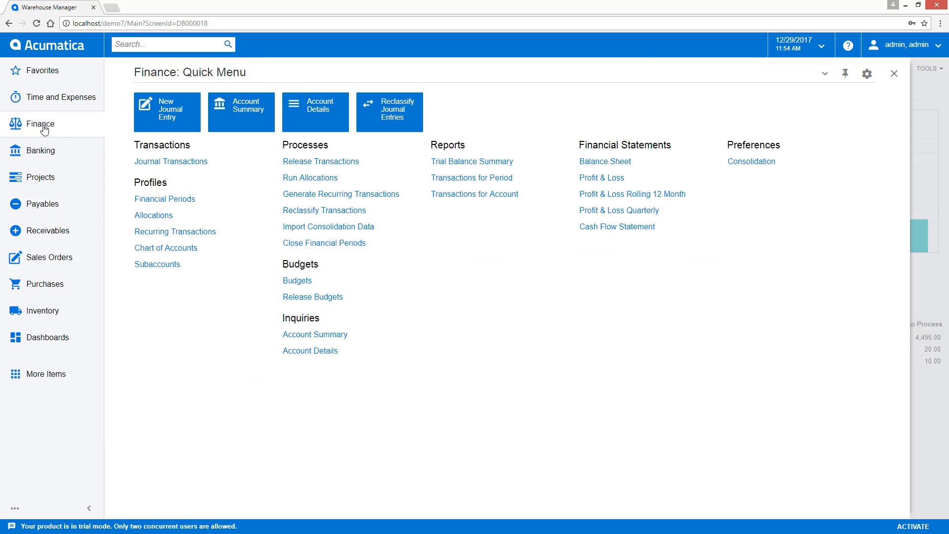
pyautogui.click(334, 80)
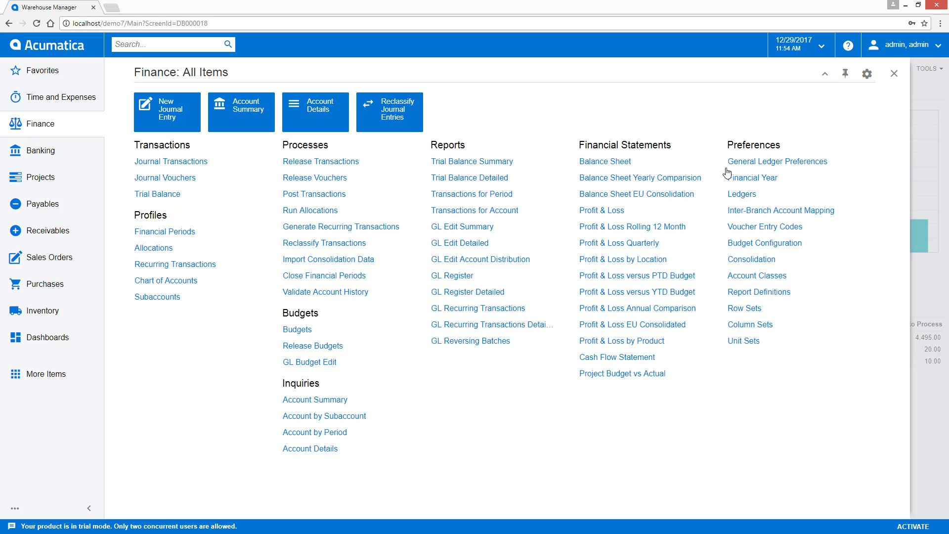
pyautogui.click(751, 162)
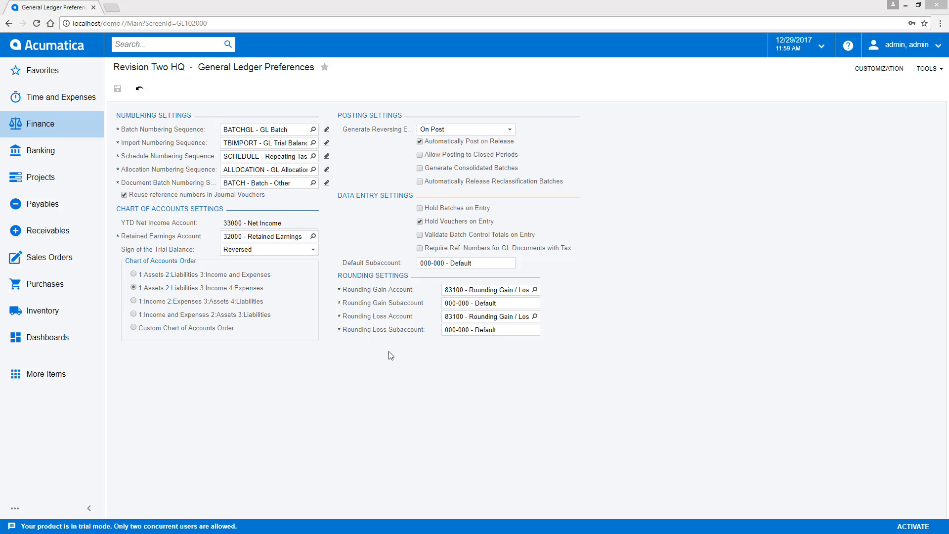
# Add General Ledger Preferences to the Finance quick menu and exit its configuration
pyautogui.click(40, 125)
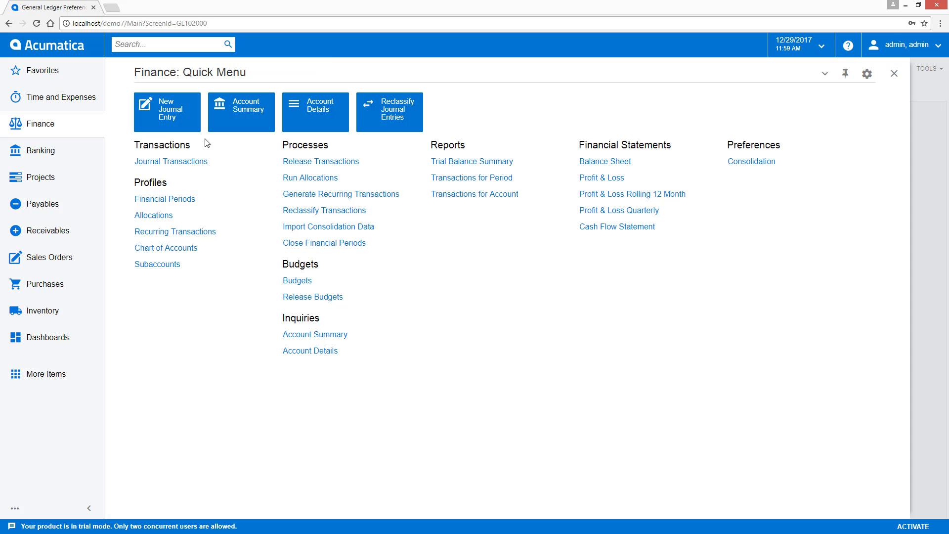
pyautogui.click(867, 74)
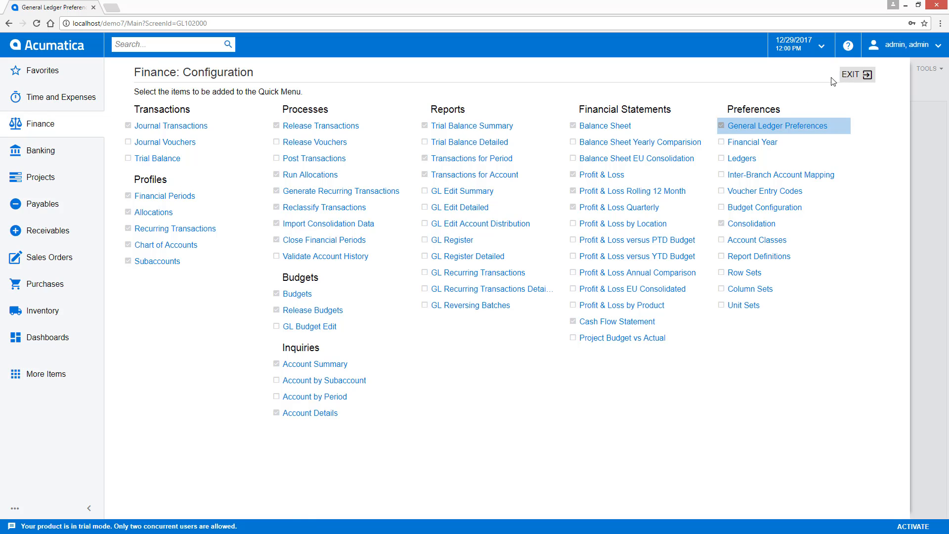
pyautogui.click(858, 74)
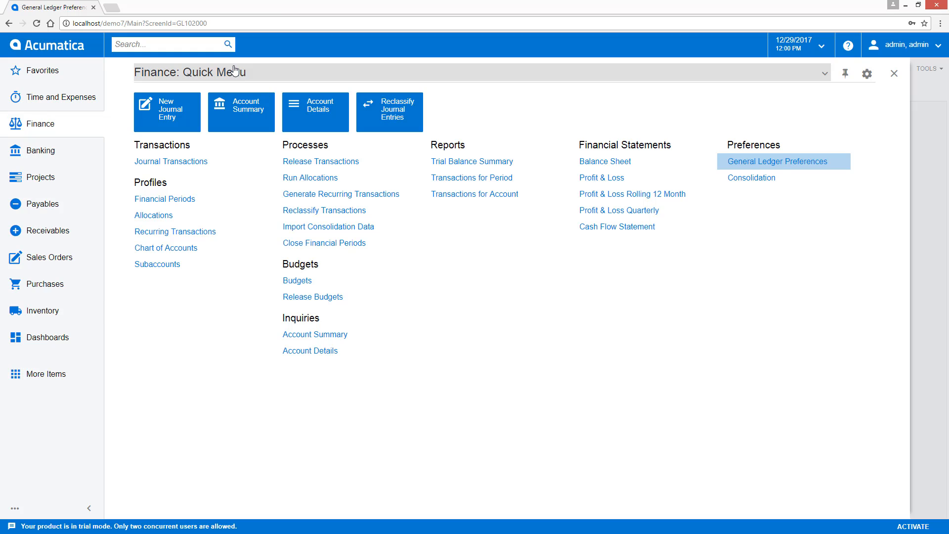